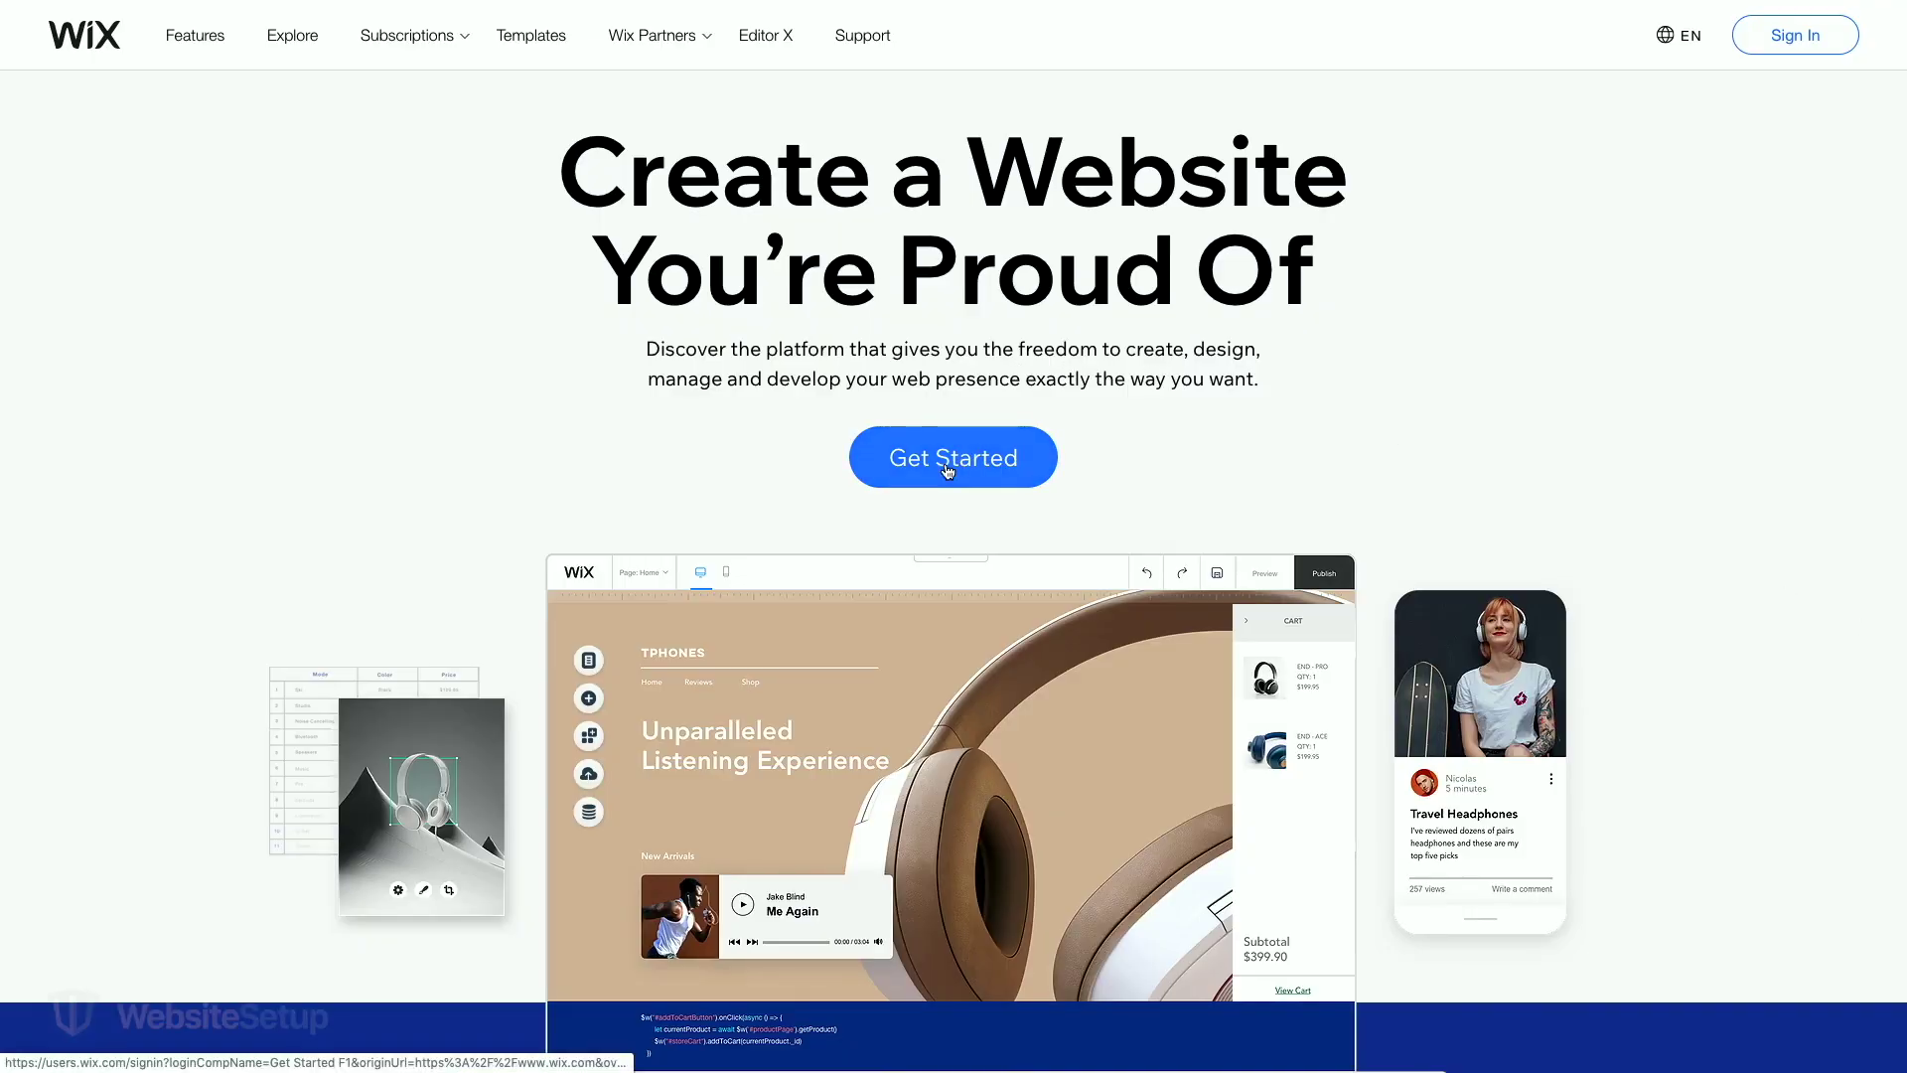
Start a new website and complete the initial questions, choosing a company site and experience of having created a few websites.
left_click(949, 470)
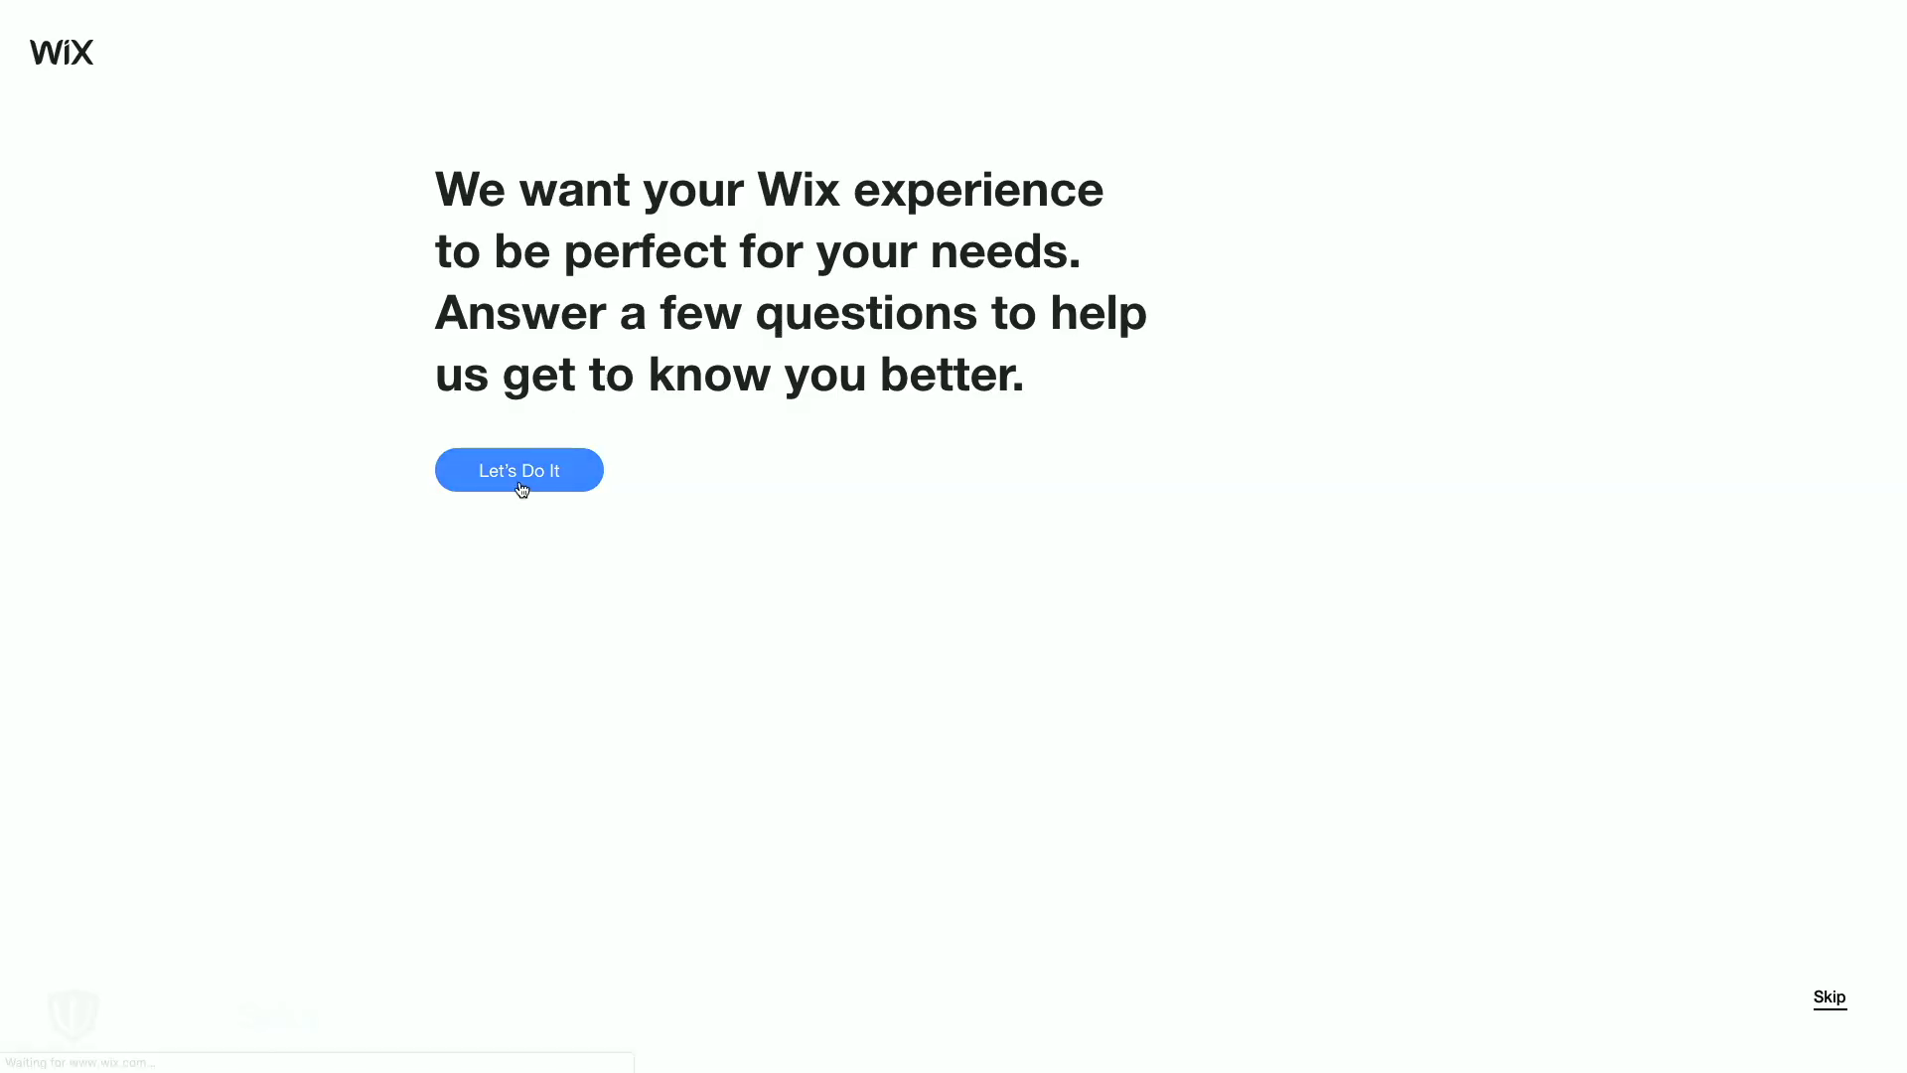
left_click(521, 488)
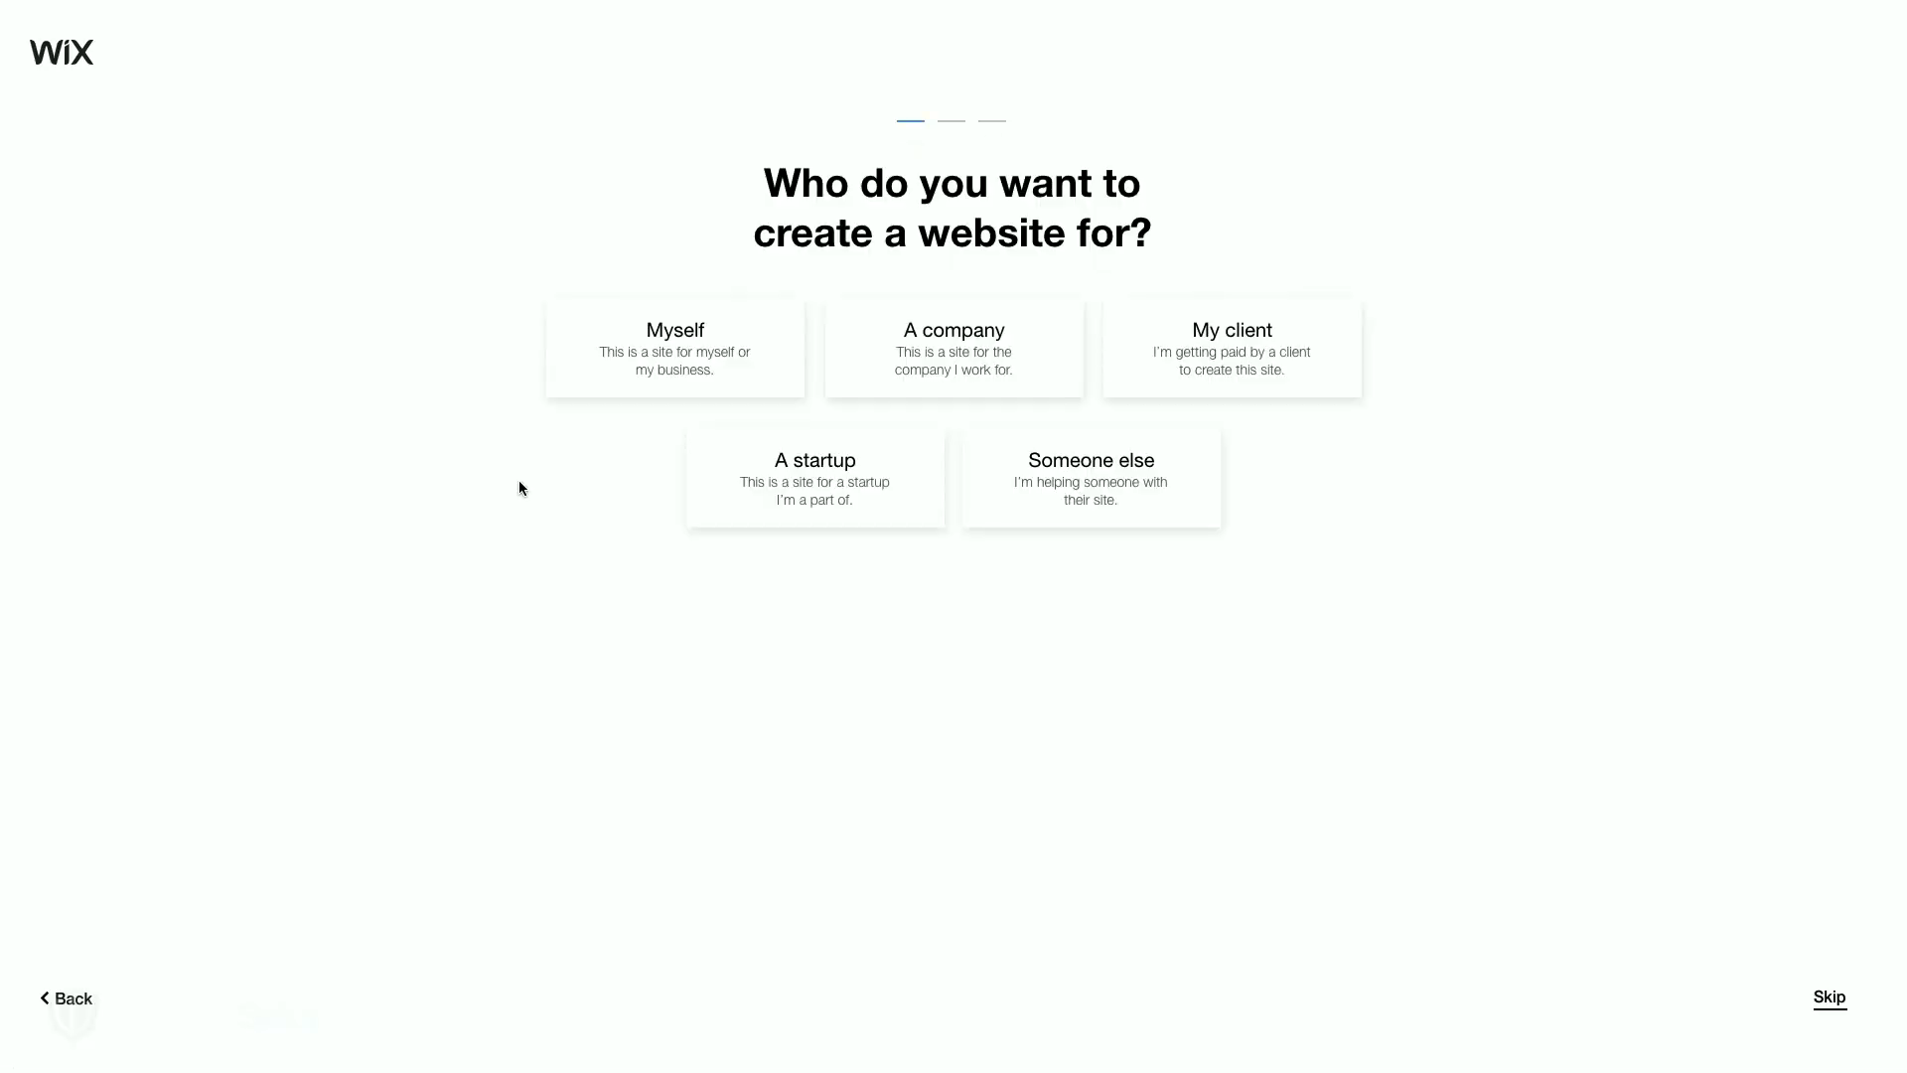
left_click(963, 383)
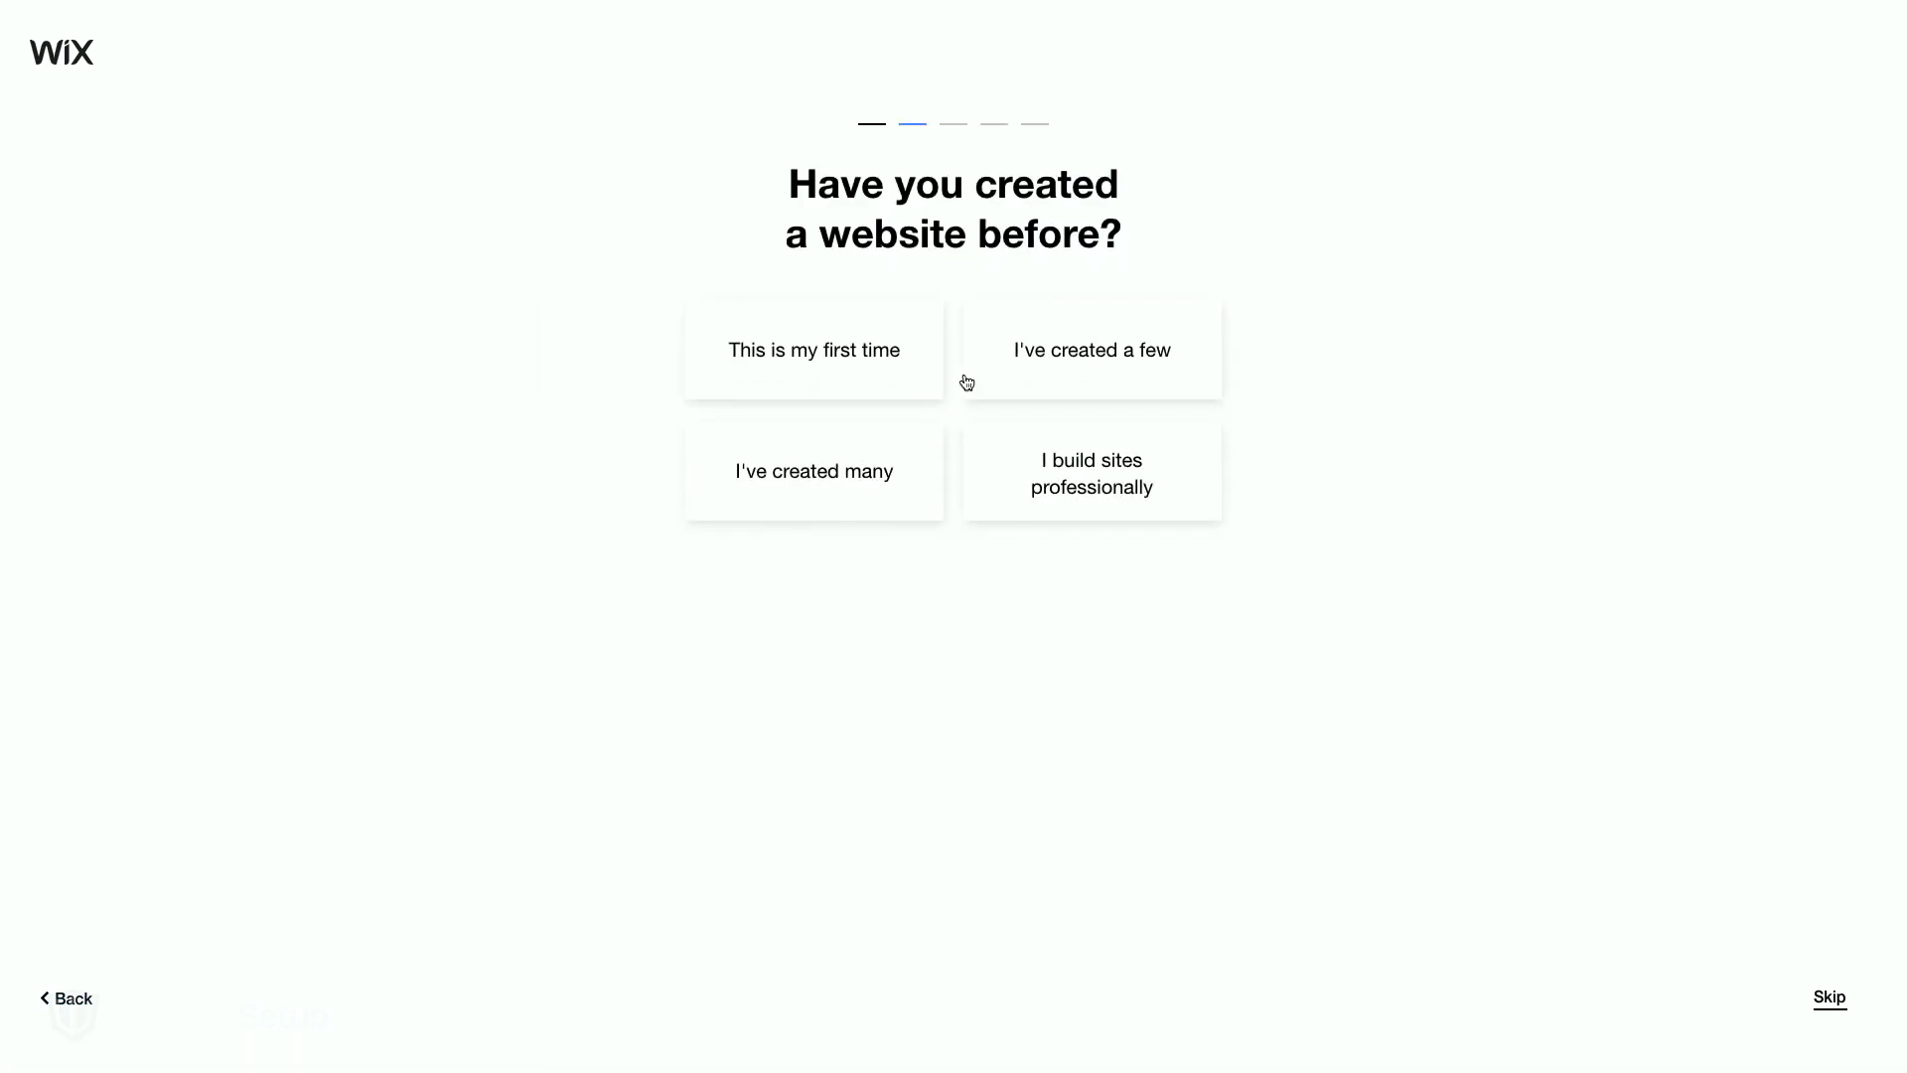
left_click(1014, 375)
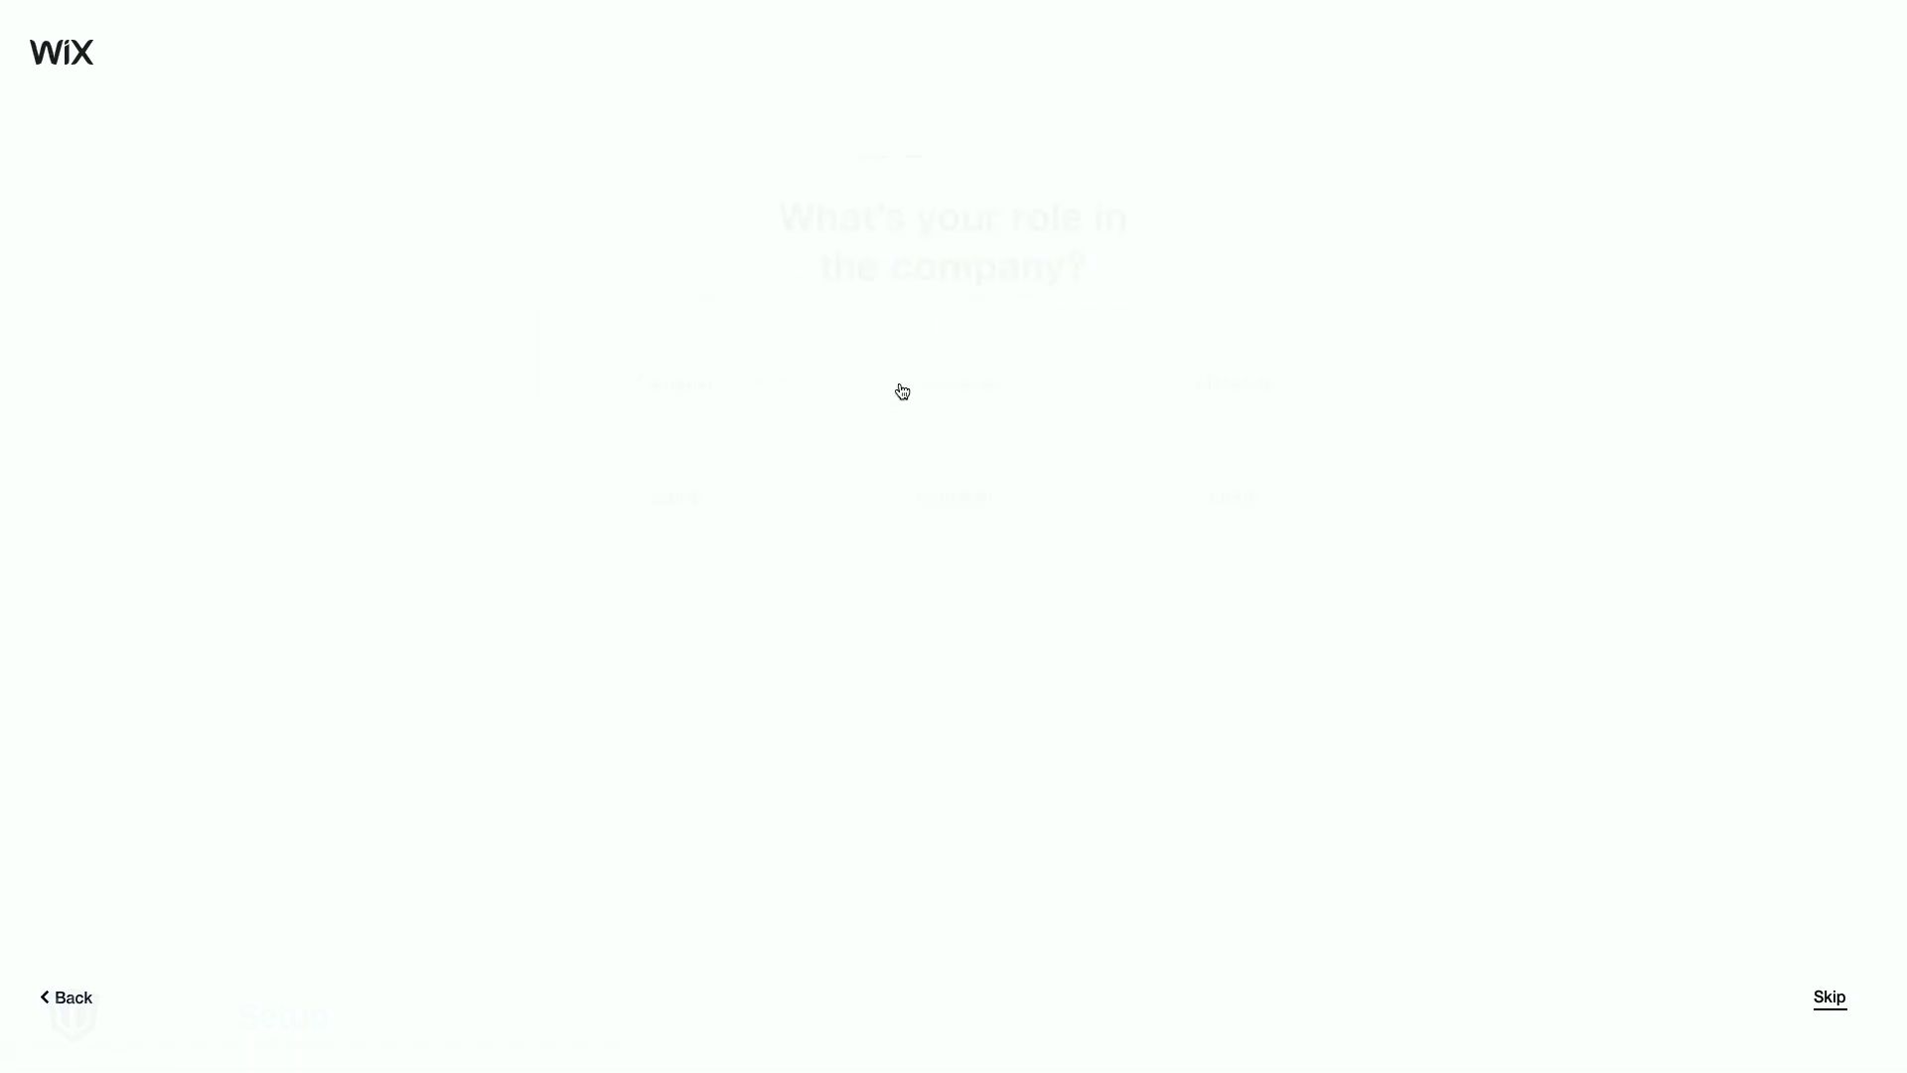
left_click(1241, 355)
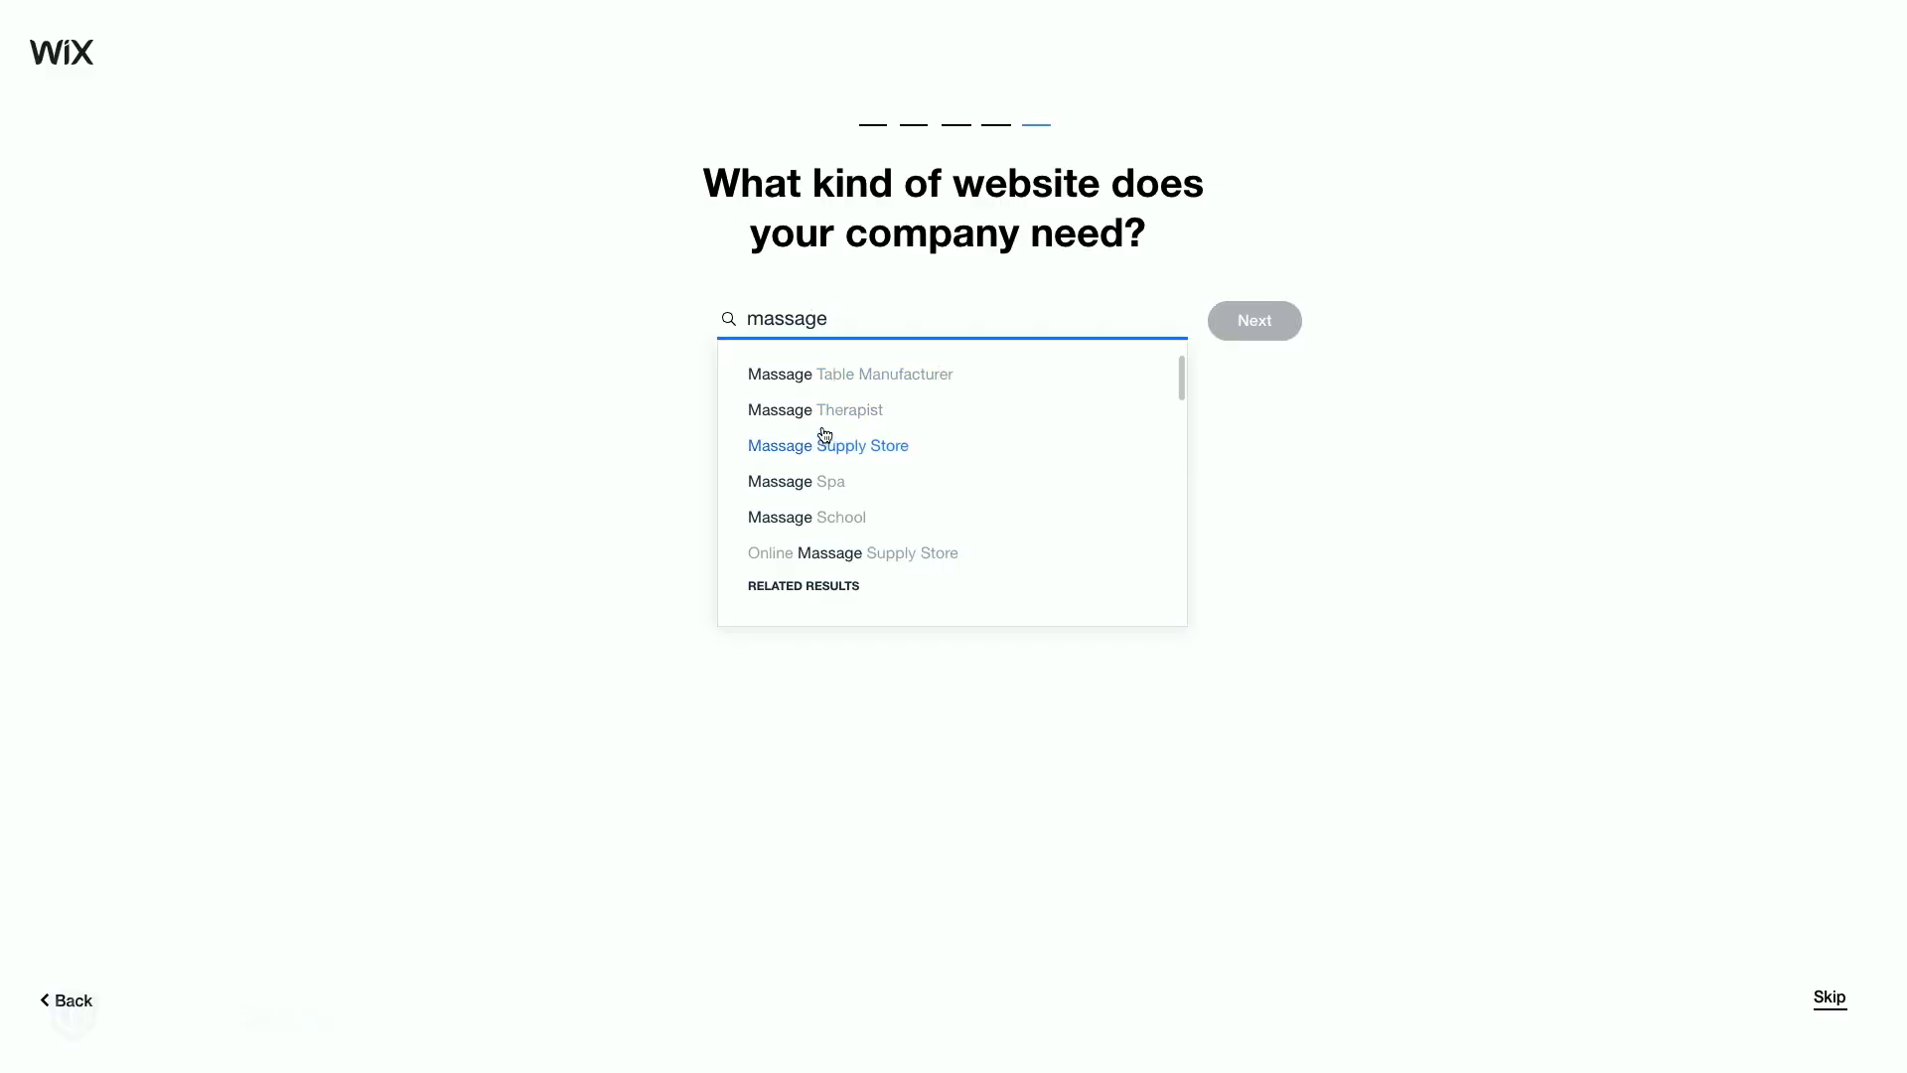
Choose Massage Therapist as the kind of website and have Wix ADI create the site.
left_click(822, 412)
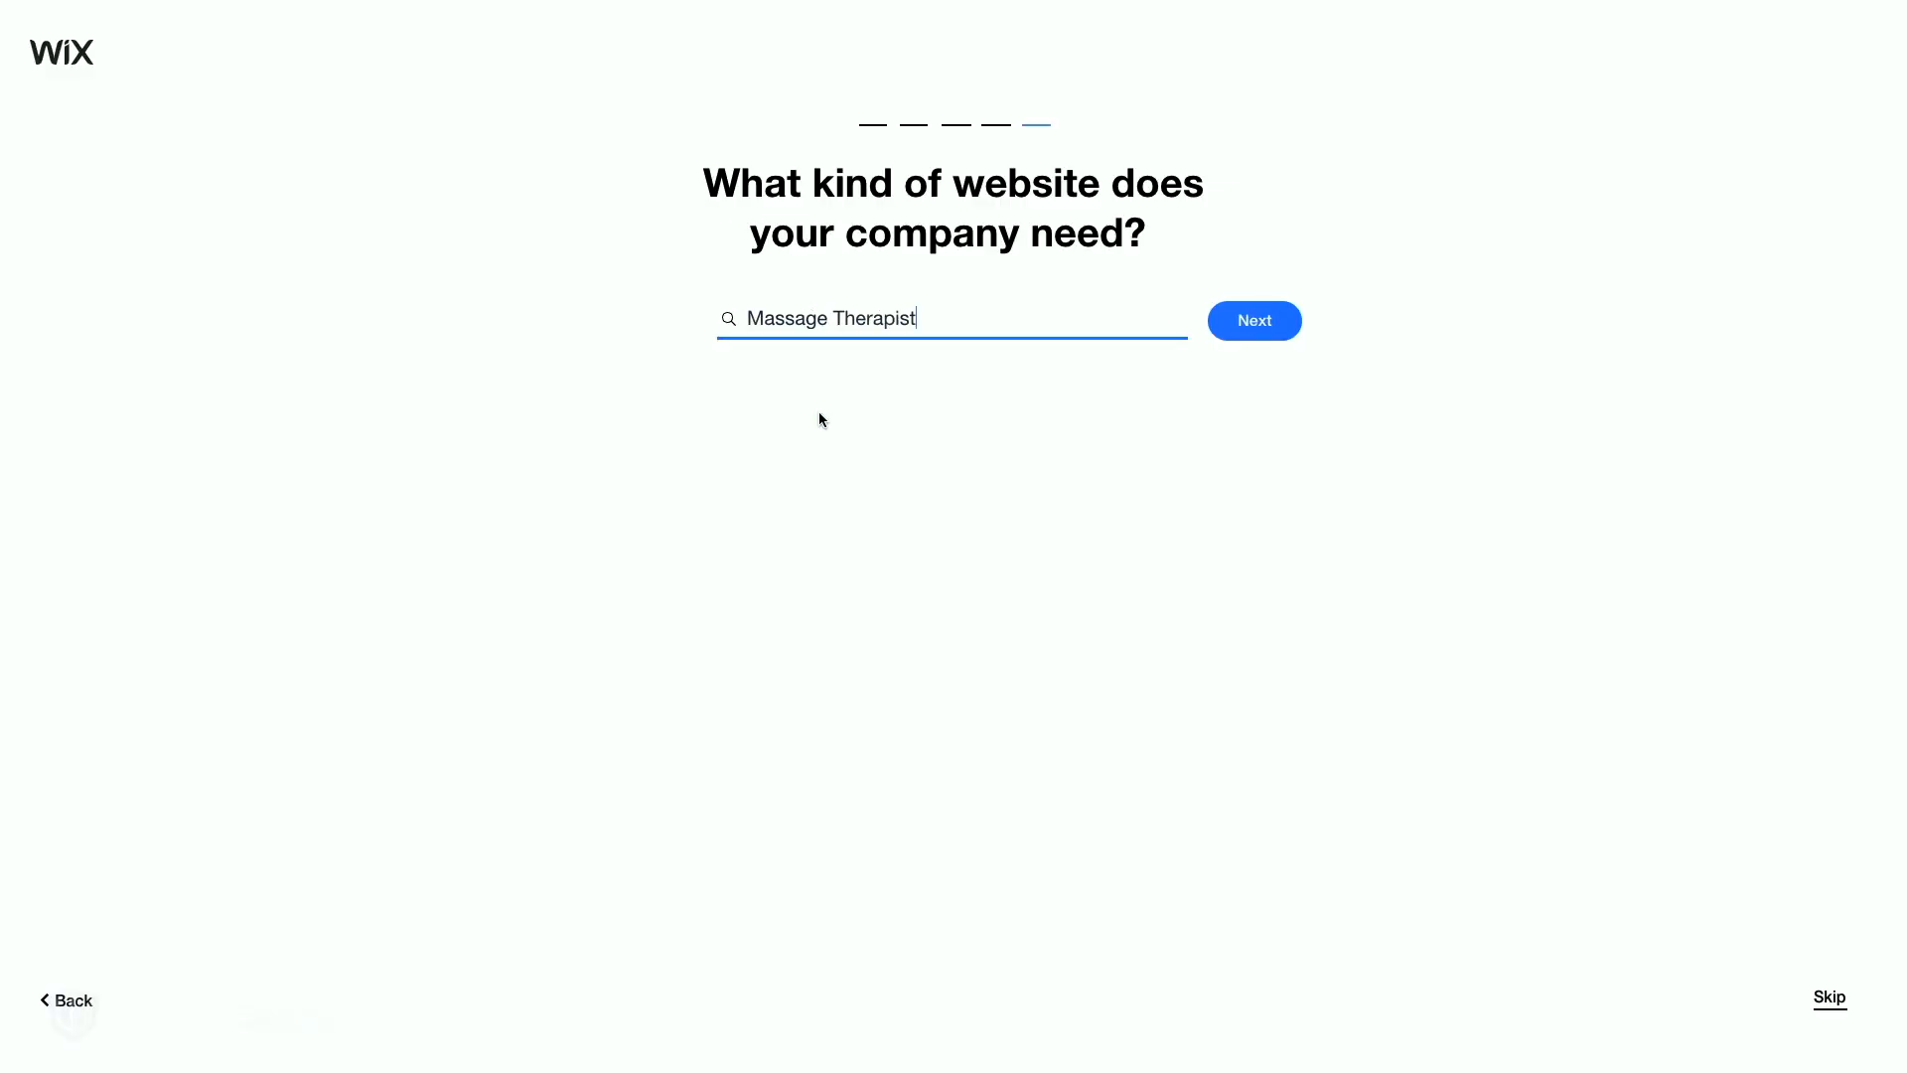
left_click(1254, 321)
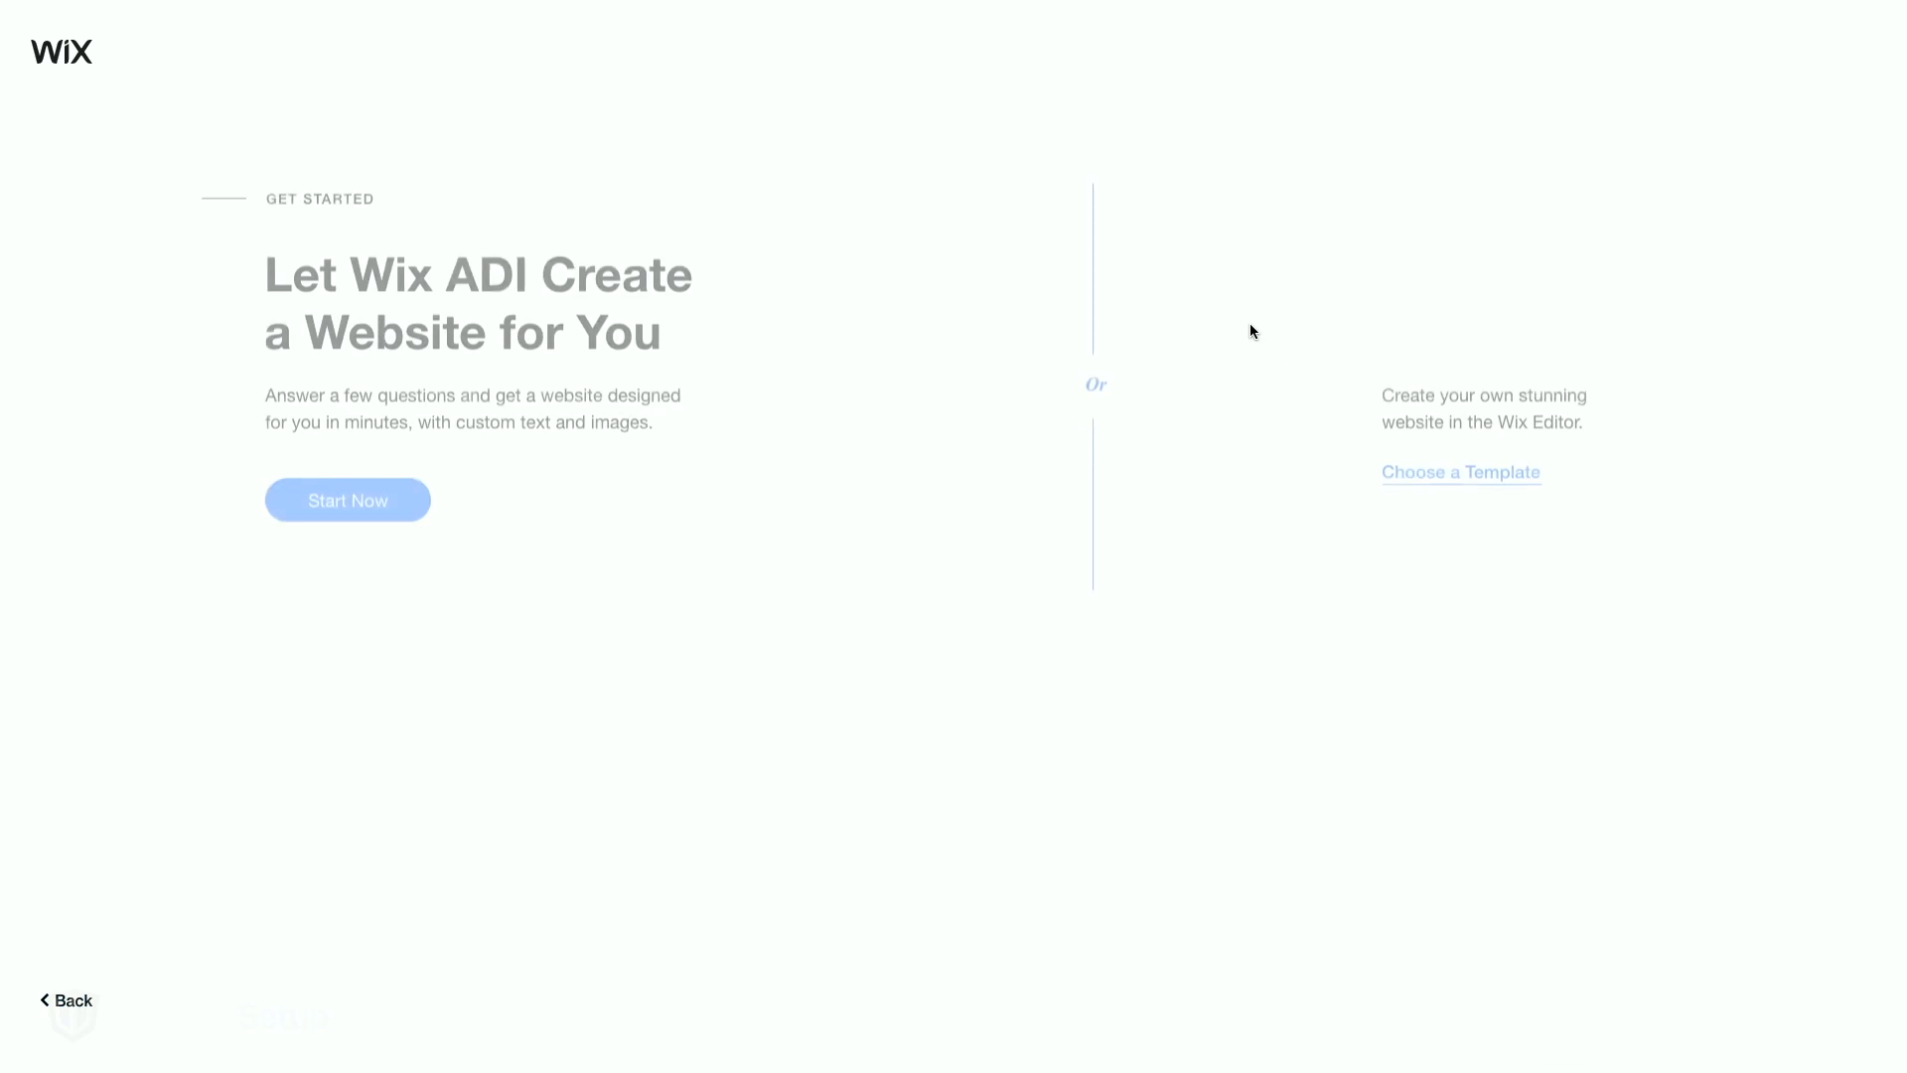
left_click(347, 510)
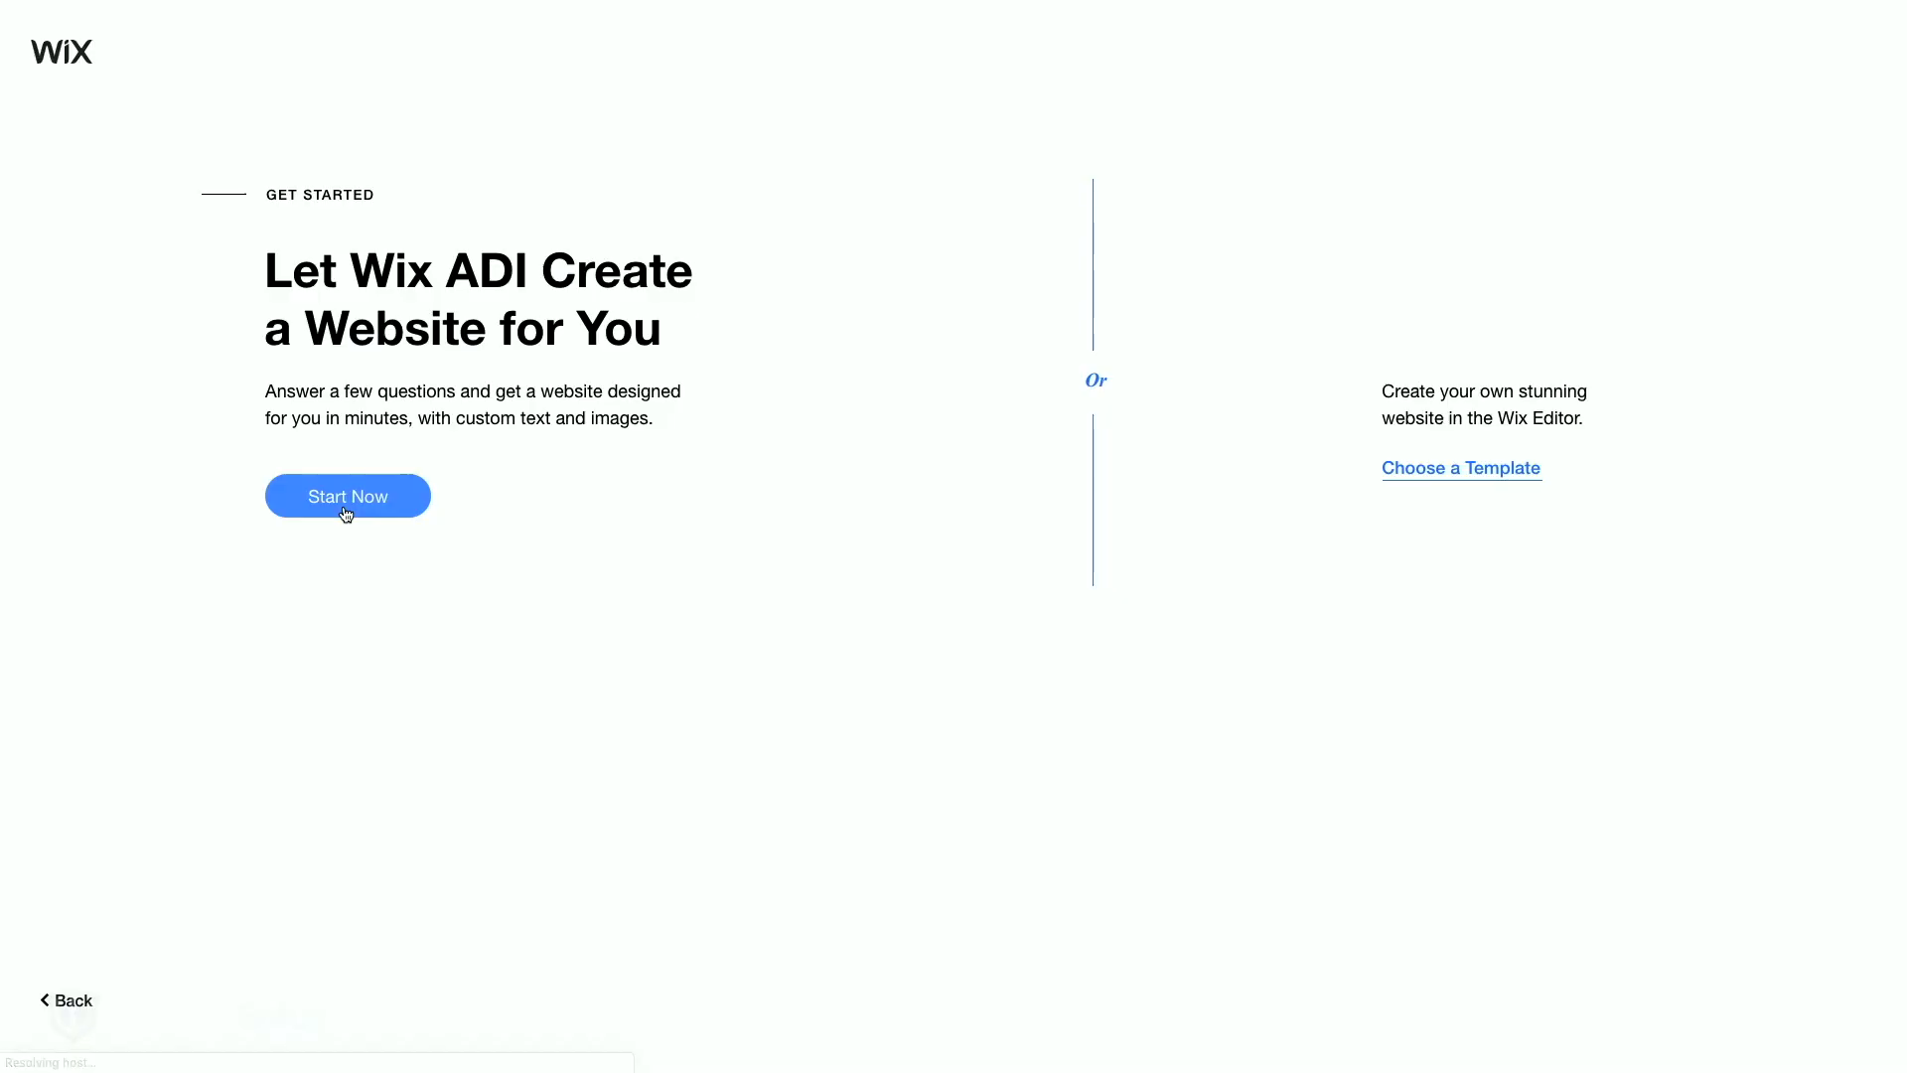
left_click(345, 496)
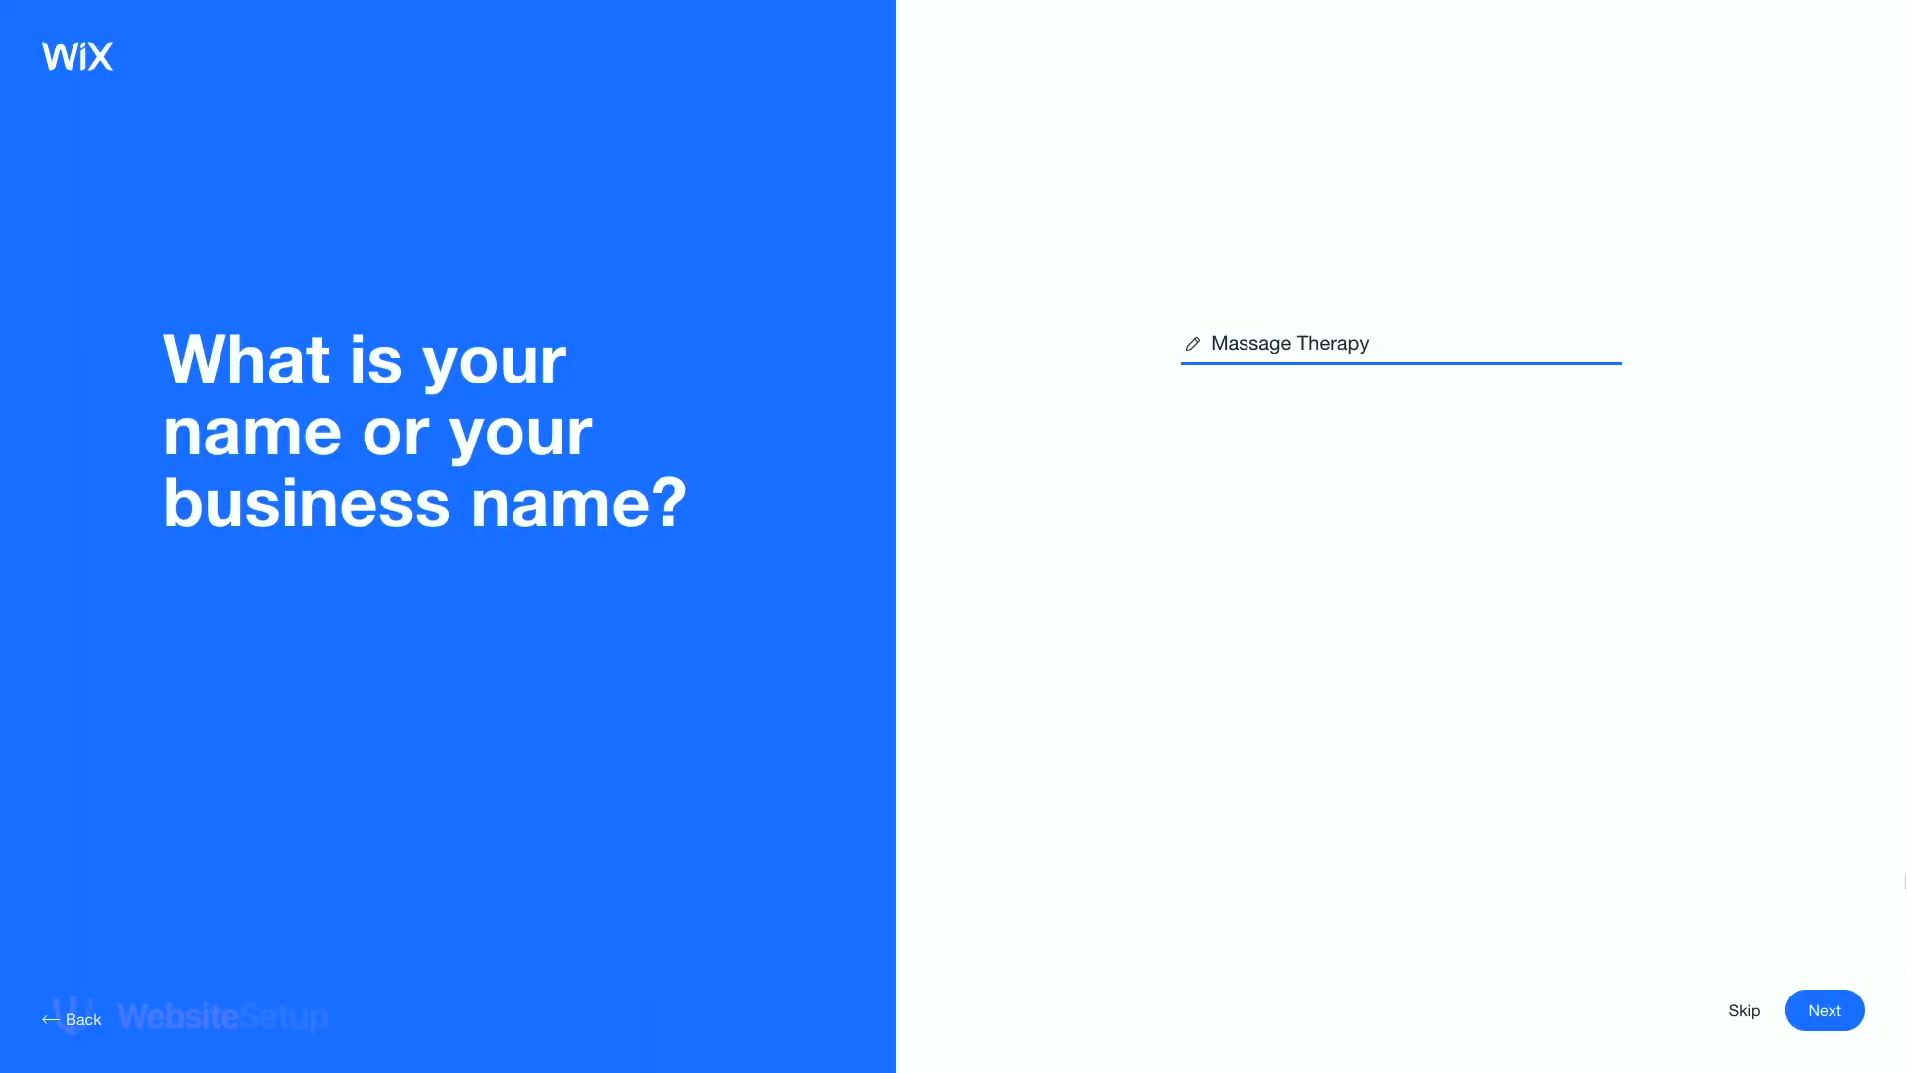
Confirm Massage Therapy as the business name and continue without importing existing images and text.
left_click(1833, 1010)
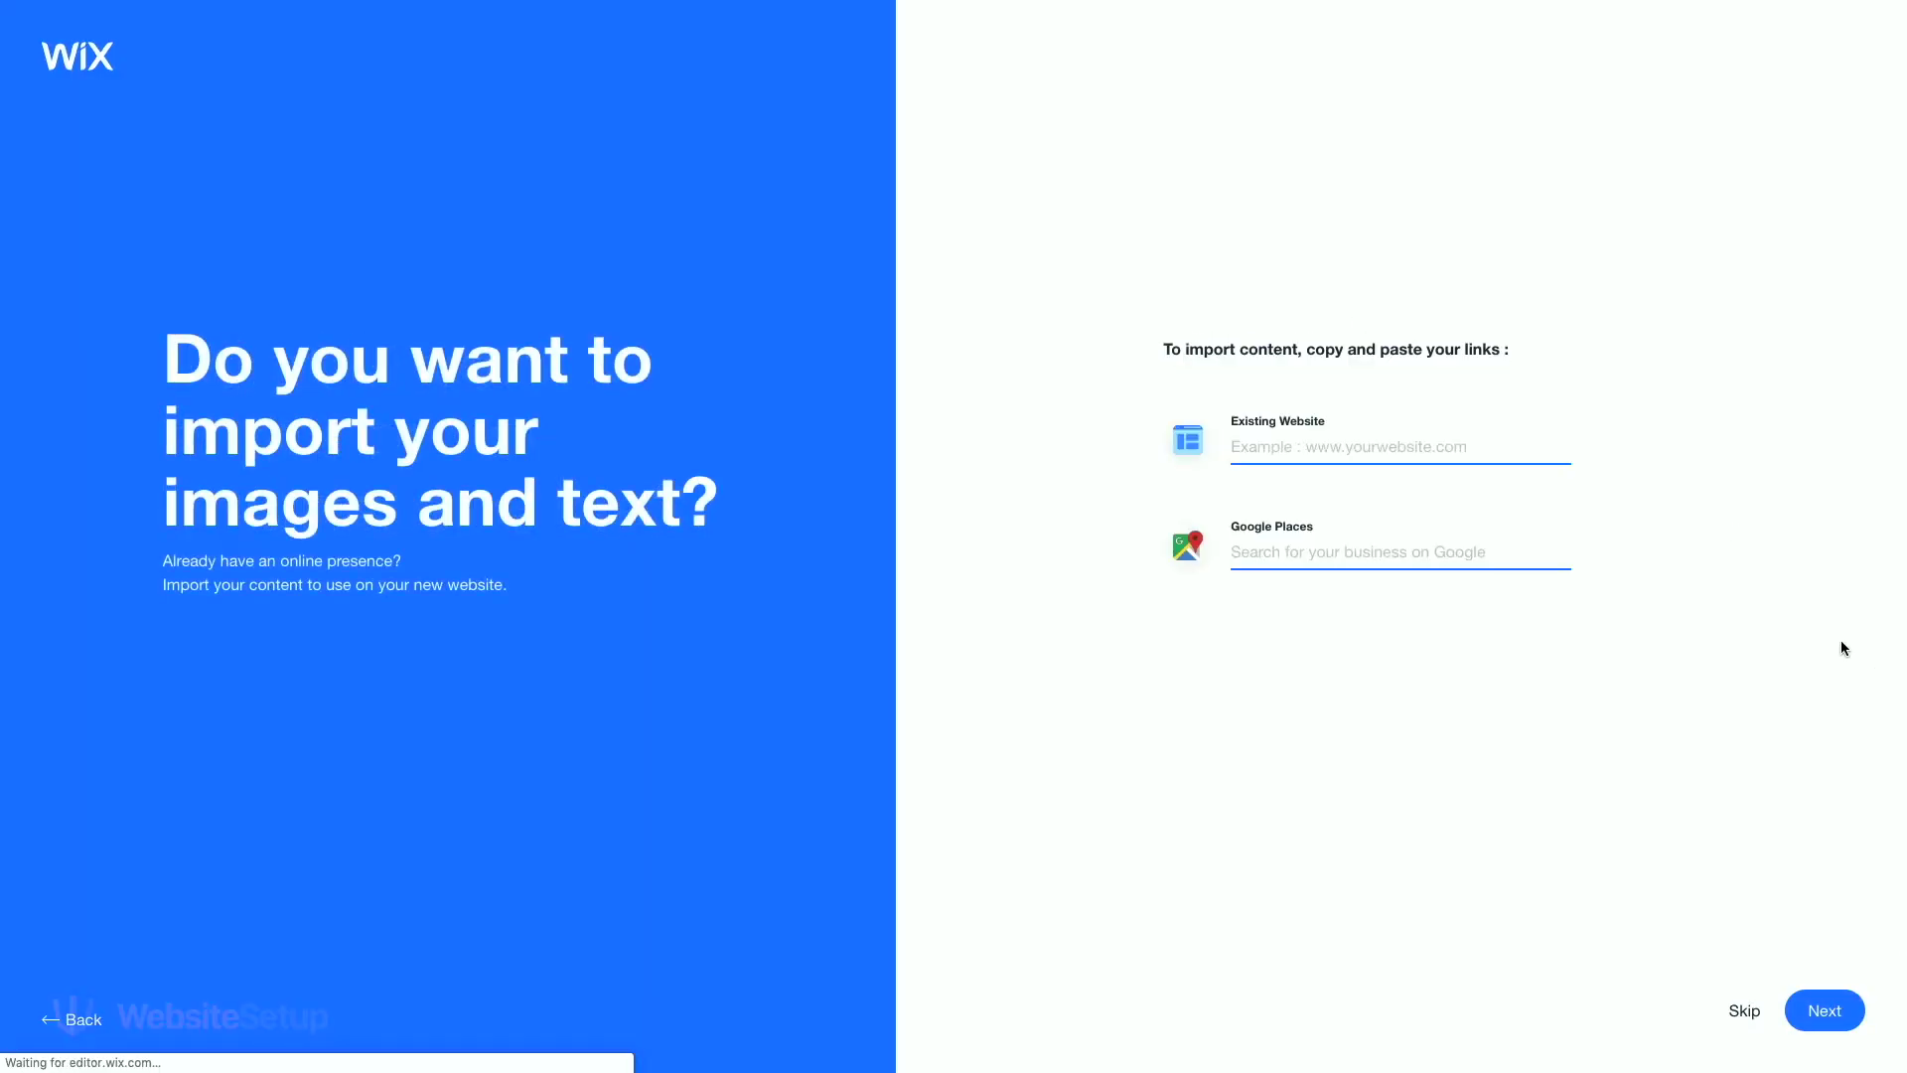
left_click(1833, 1010)
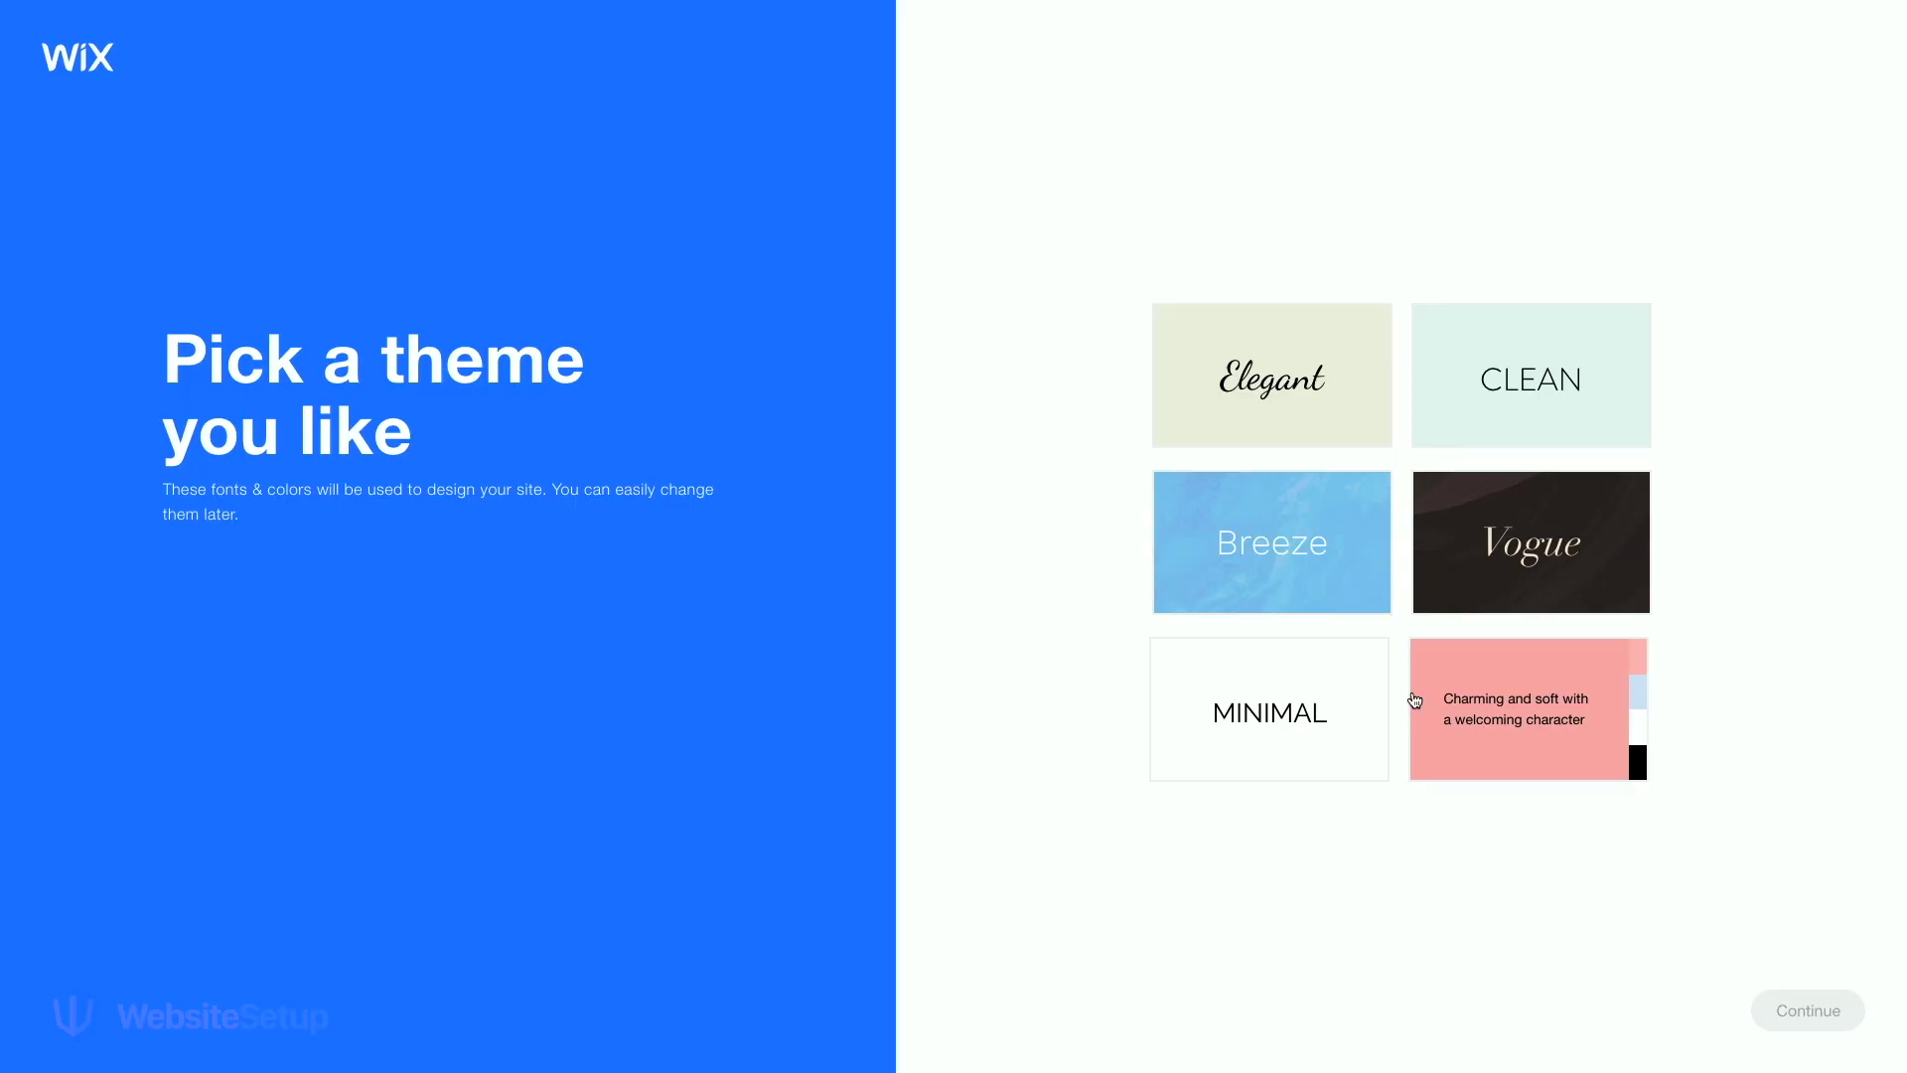
Pick the Breeze theme and the homepage design with the light title area and blue Treatments section.
left_click(1265, 544)
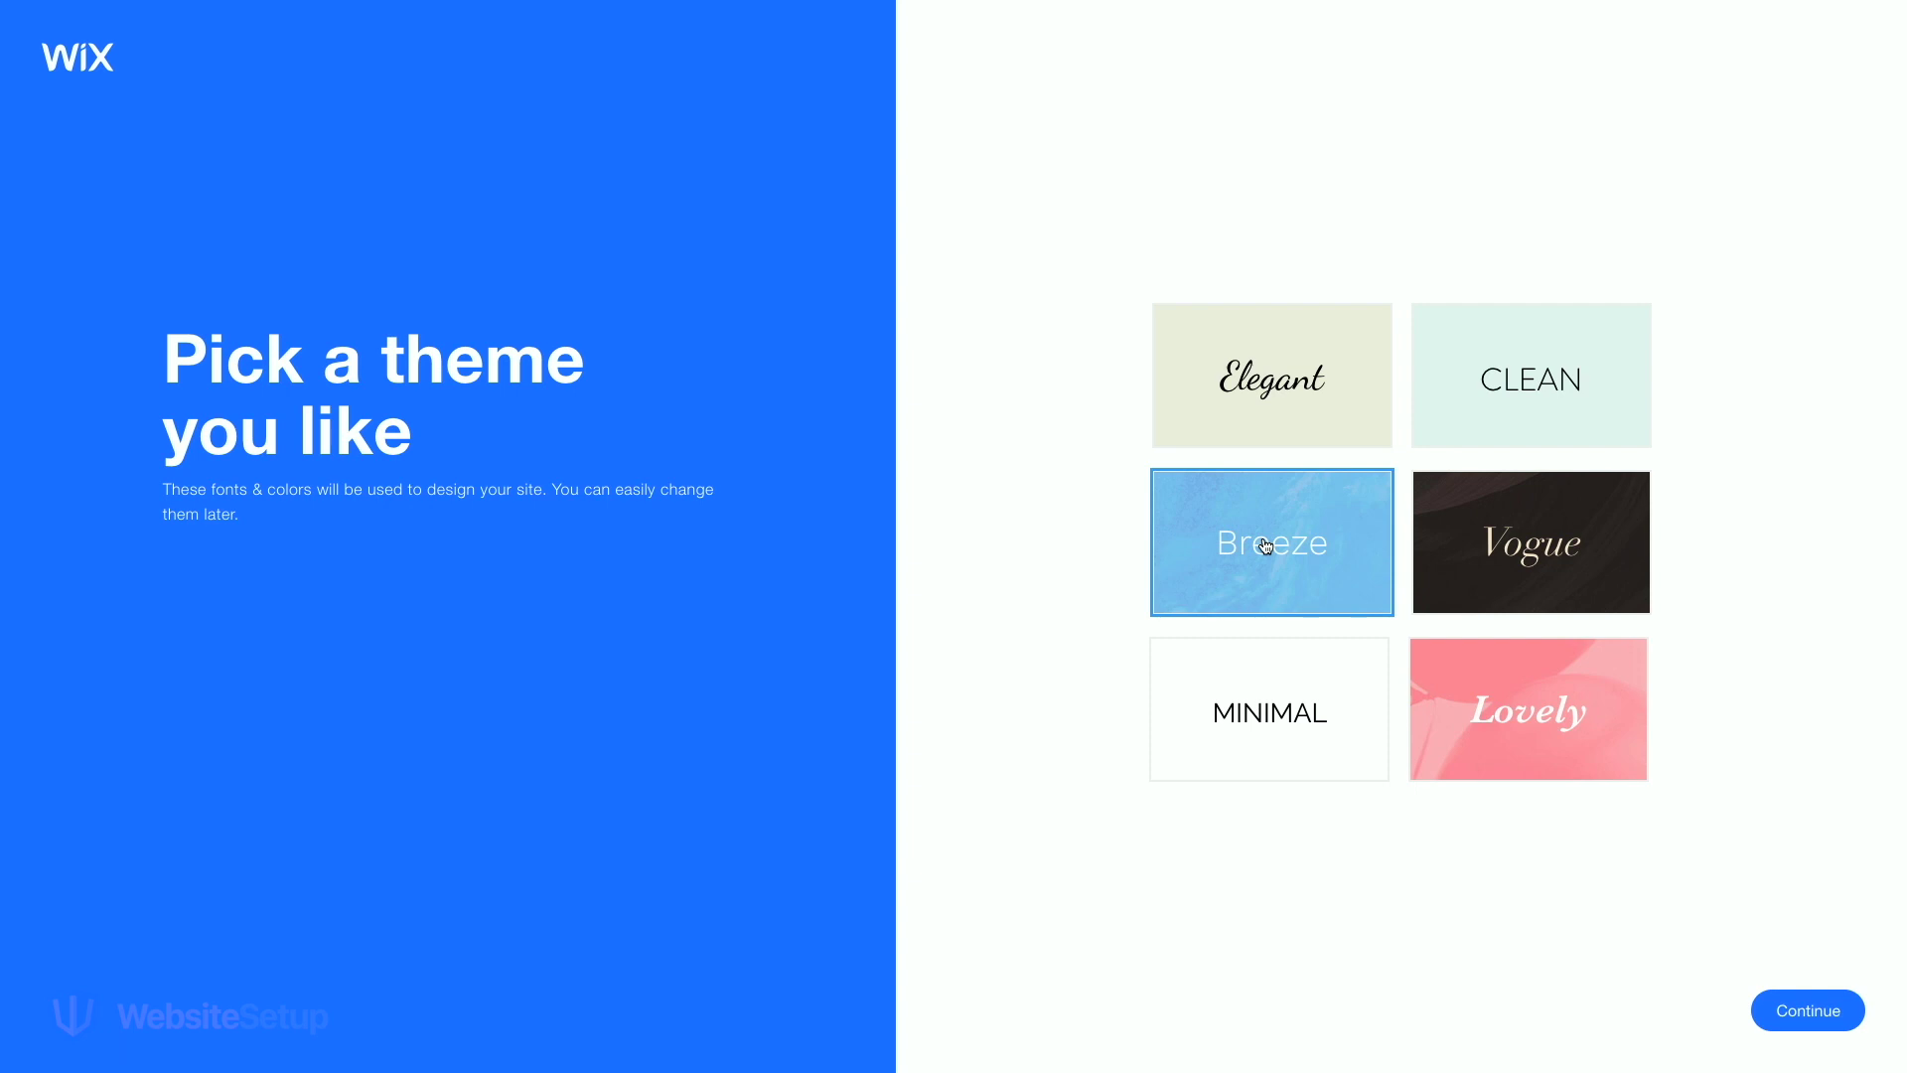
left_click(1808, 1013)
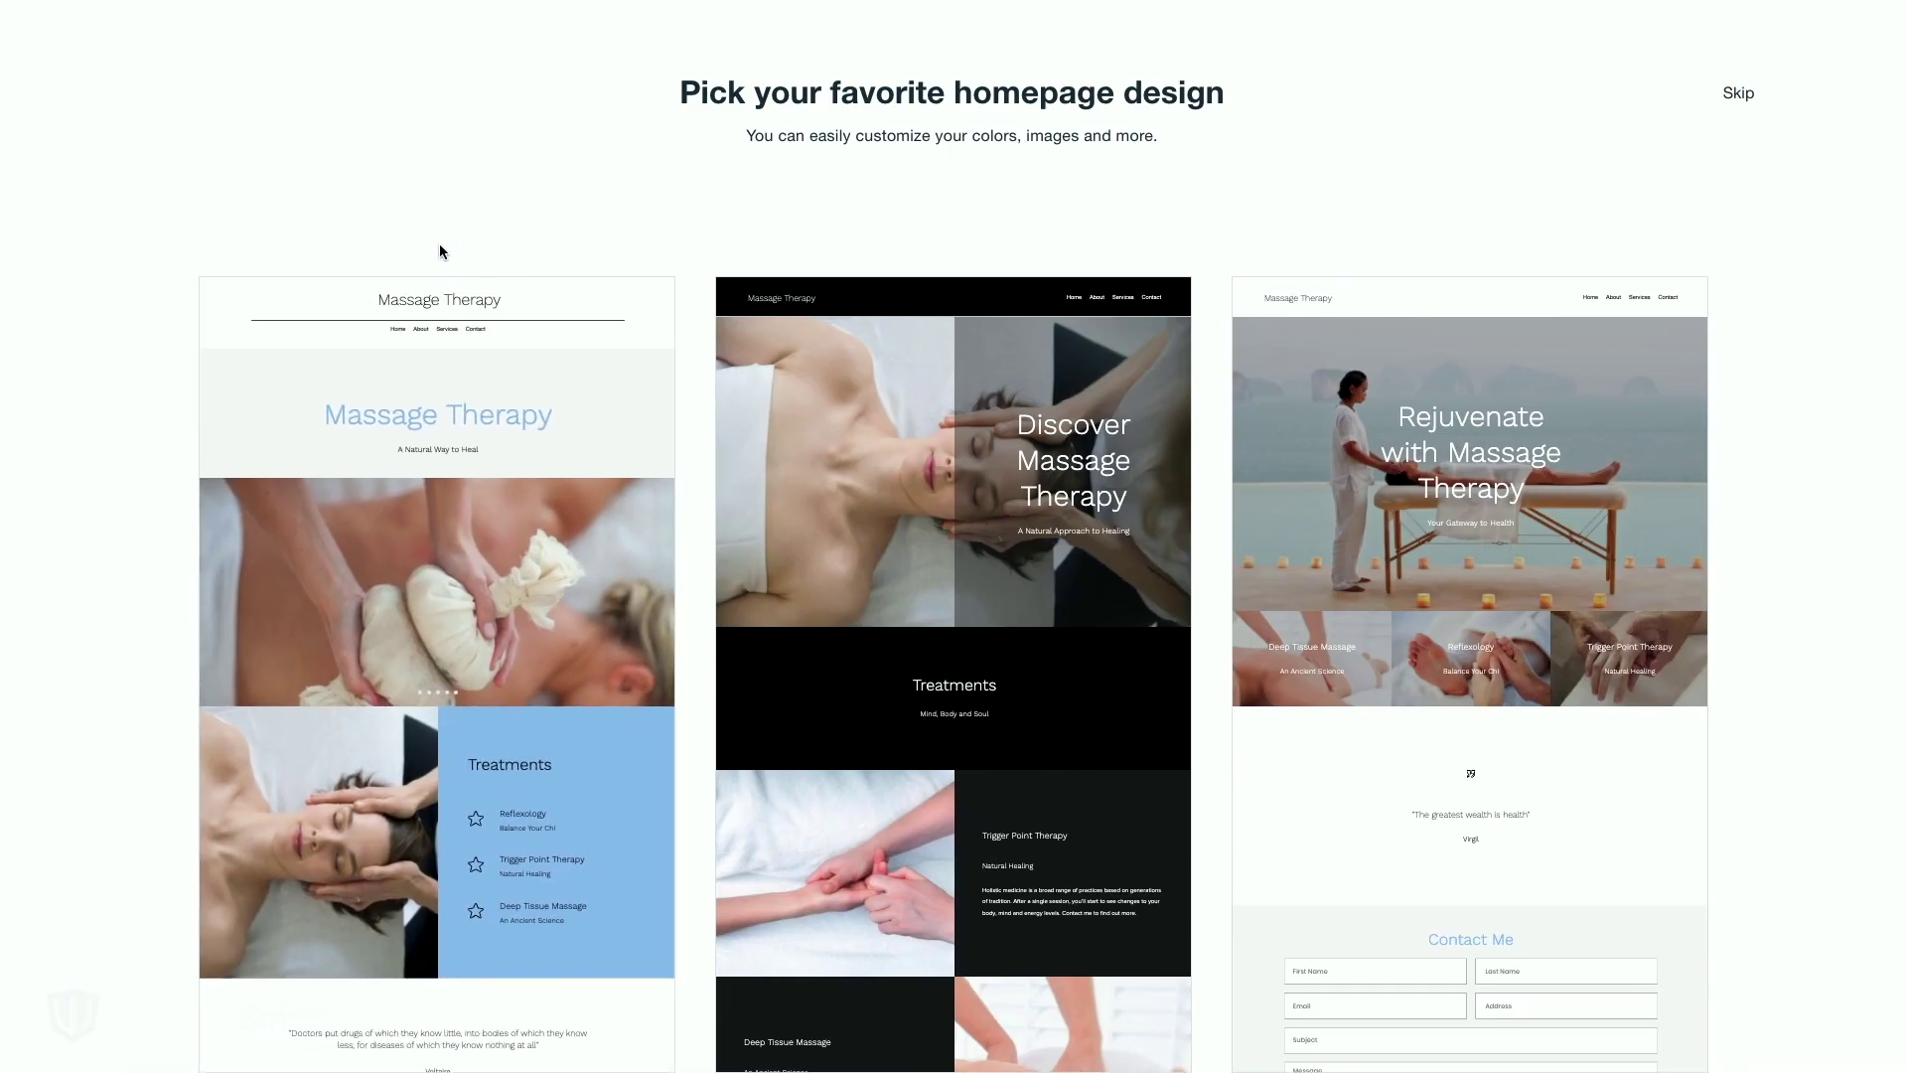
left_click(443, 208)
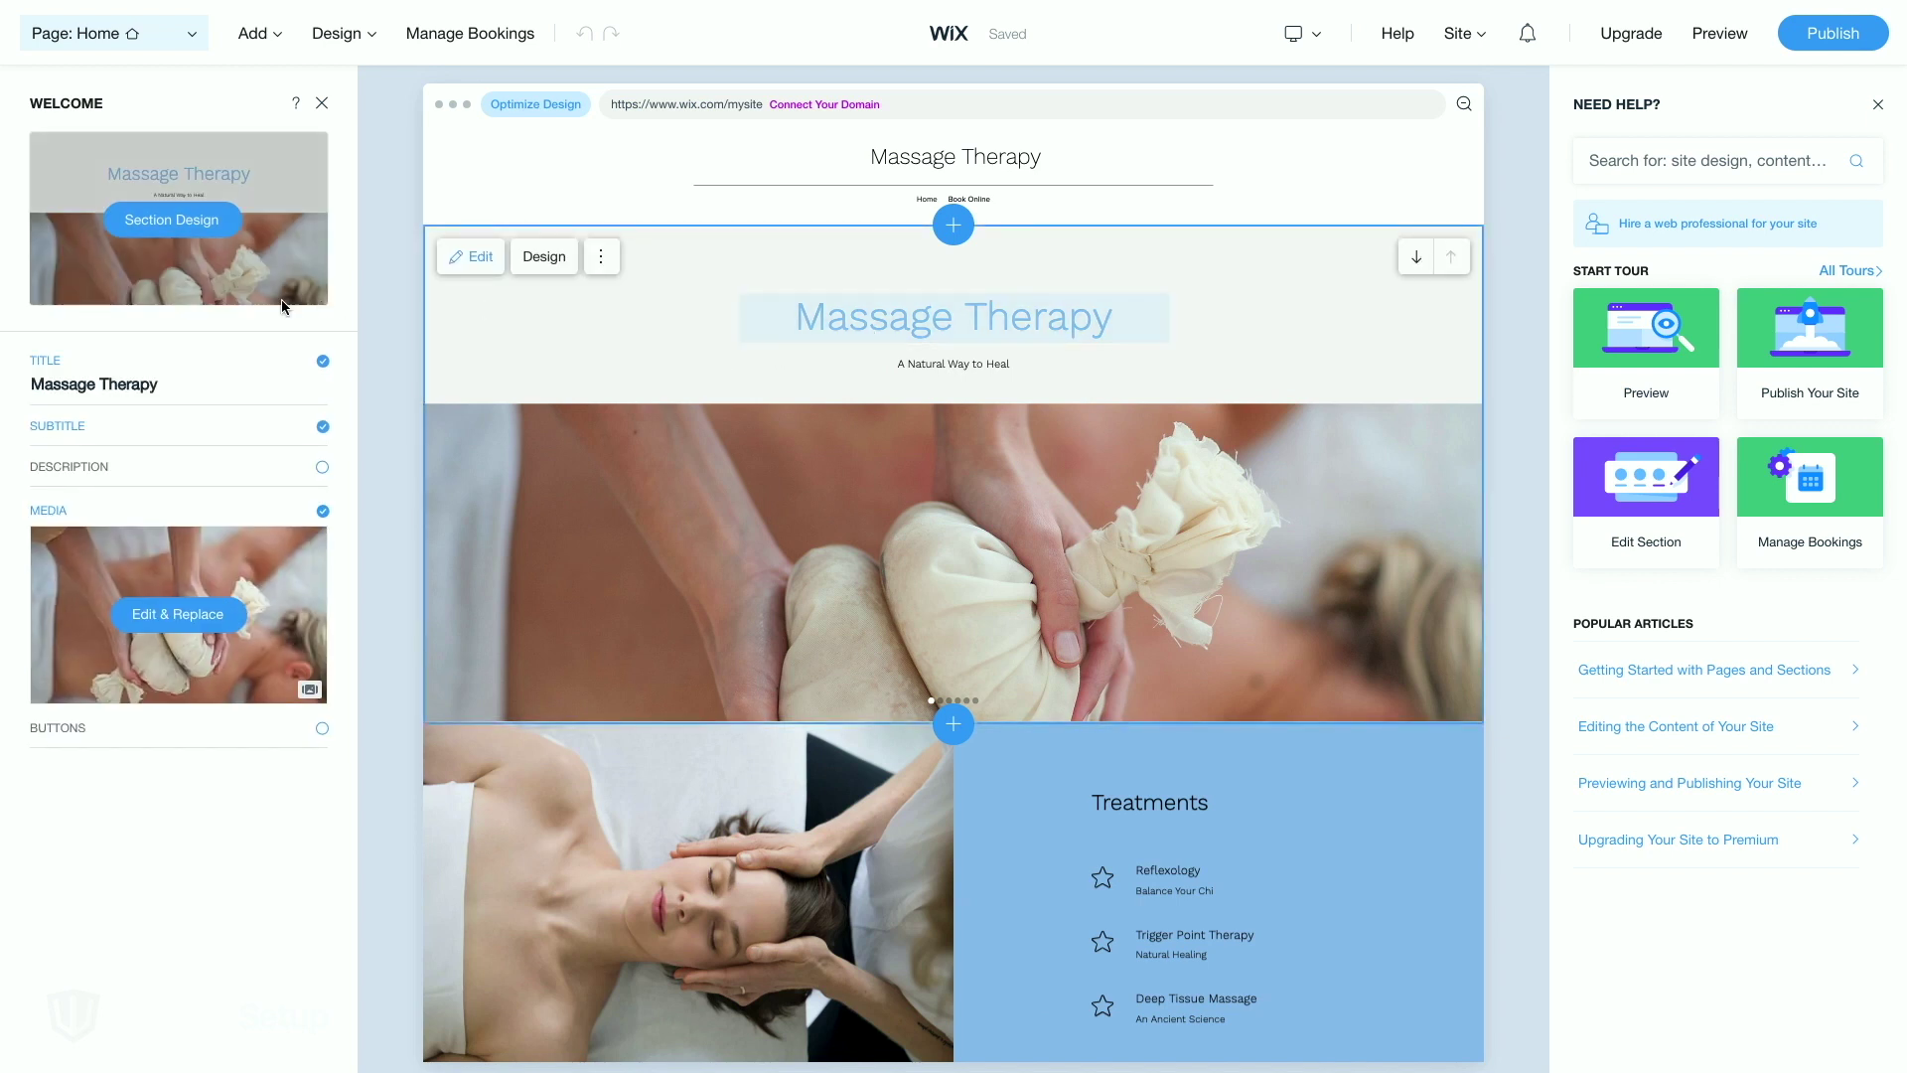
Change the Welcome subtitle to "Affordable, Quality Massage Therapy in NYC" and add a Salt Rooms item to the Treatments list.
left_click(155, 452)
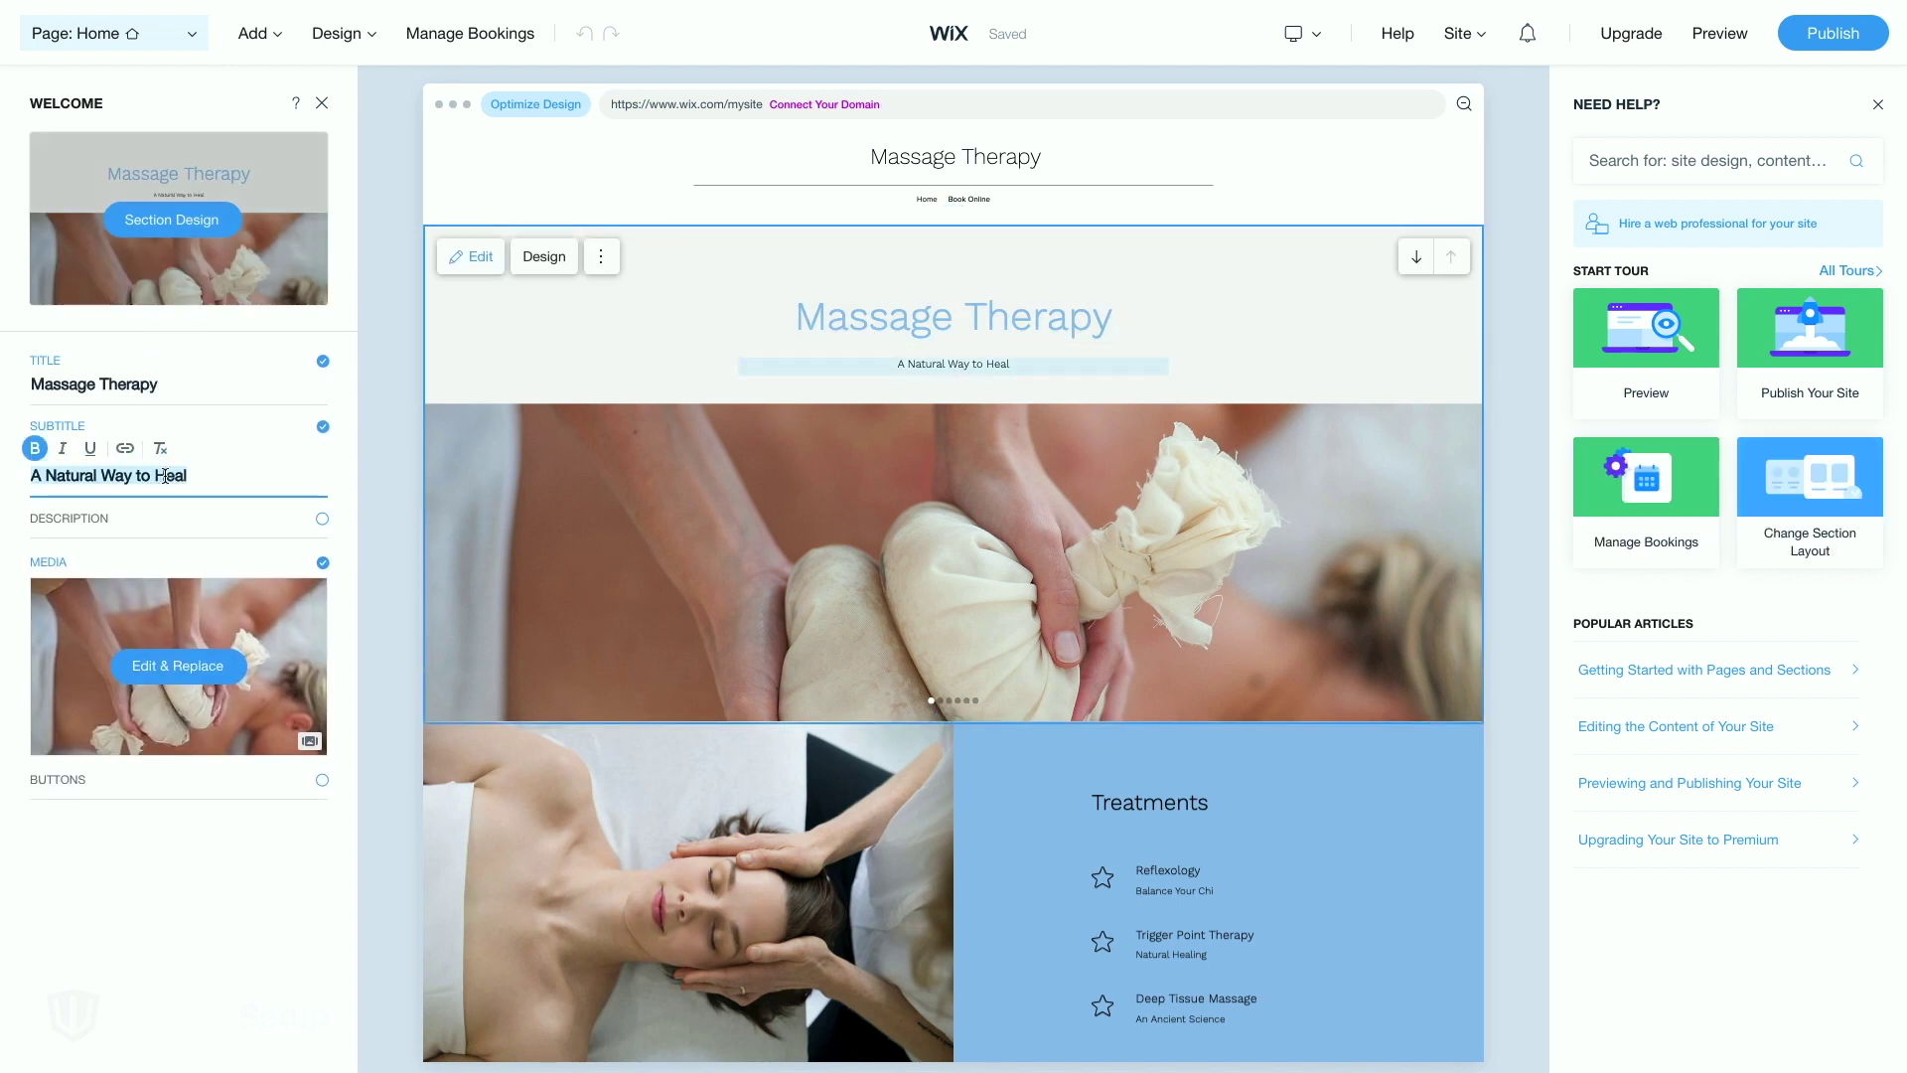
scroll(1383, 605, "down", 3)
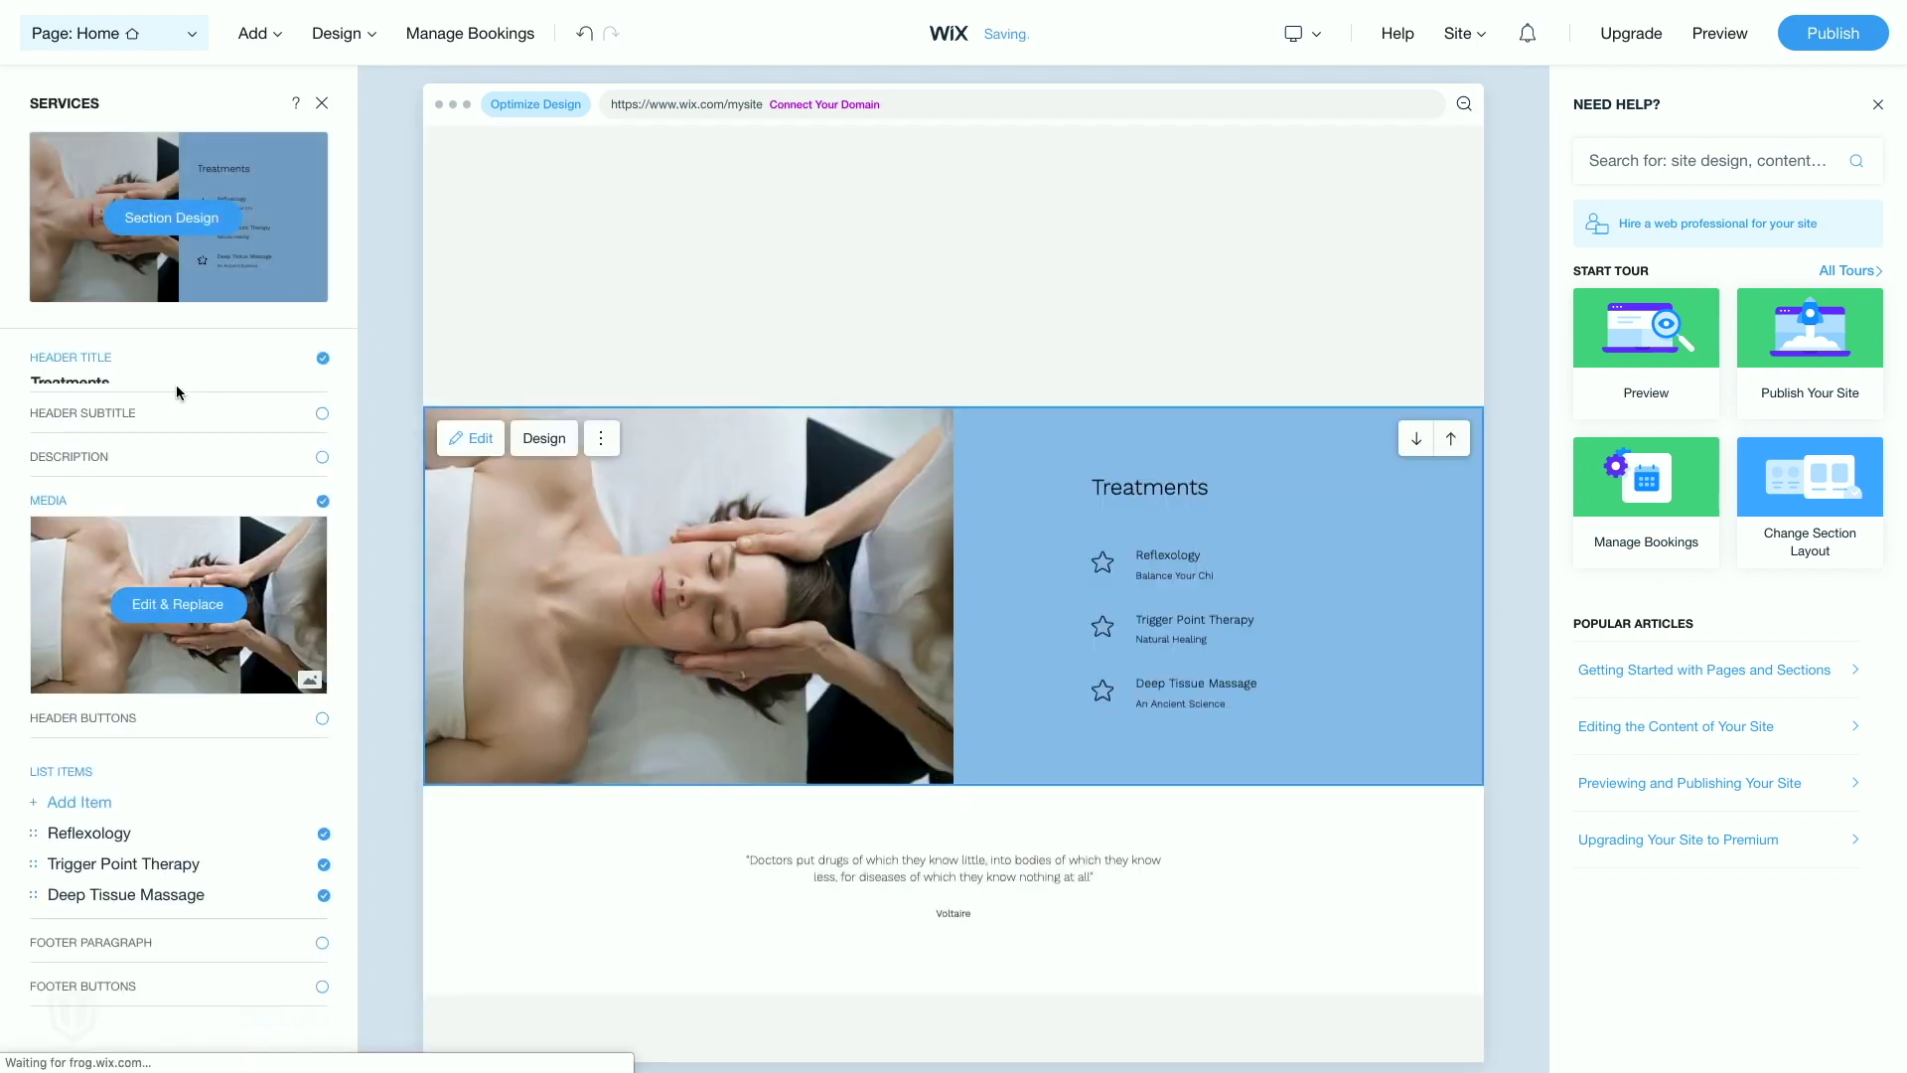
left_click(79, 813)
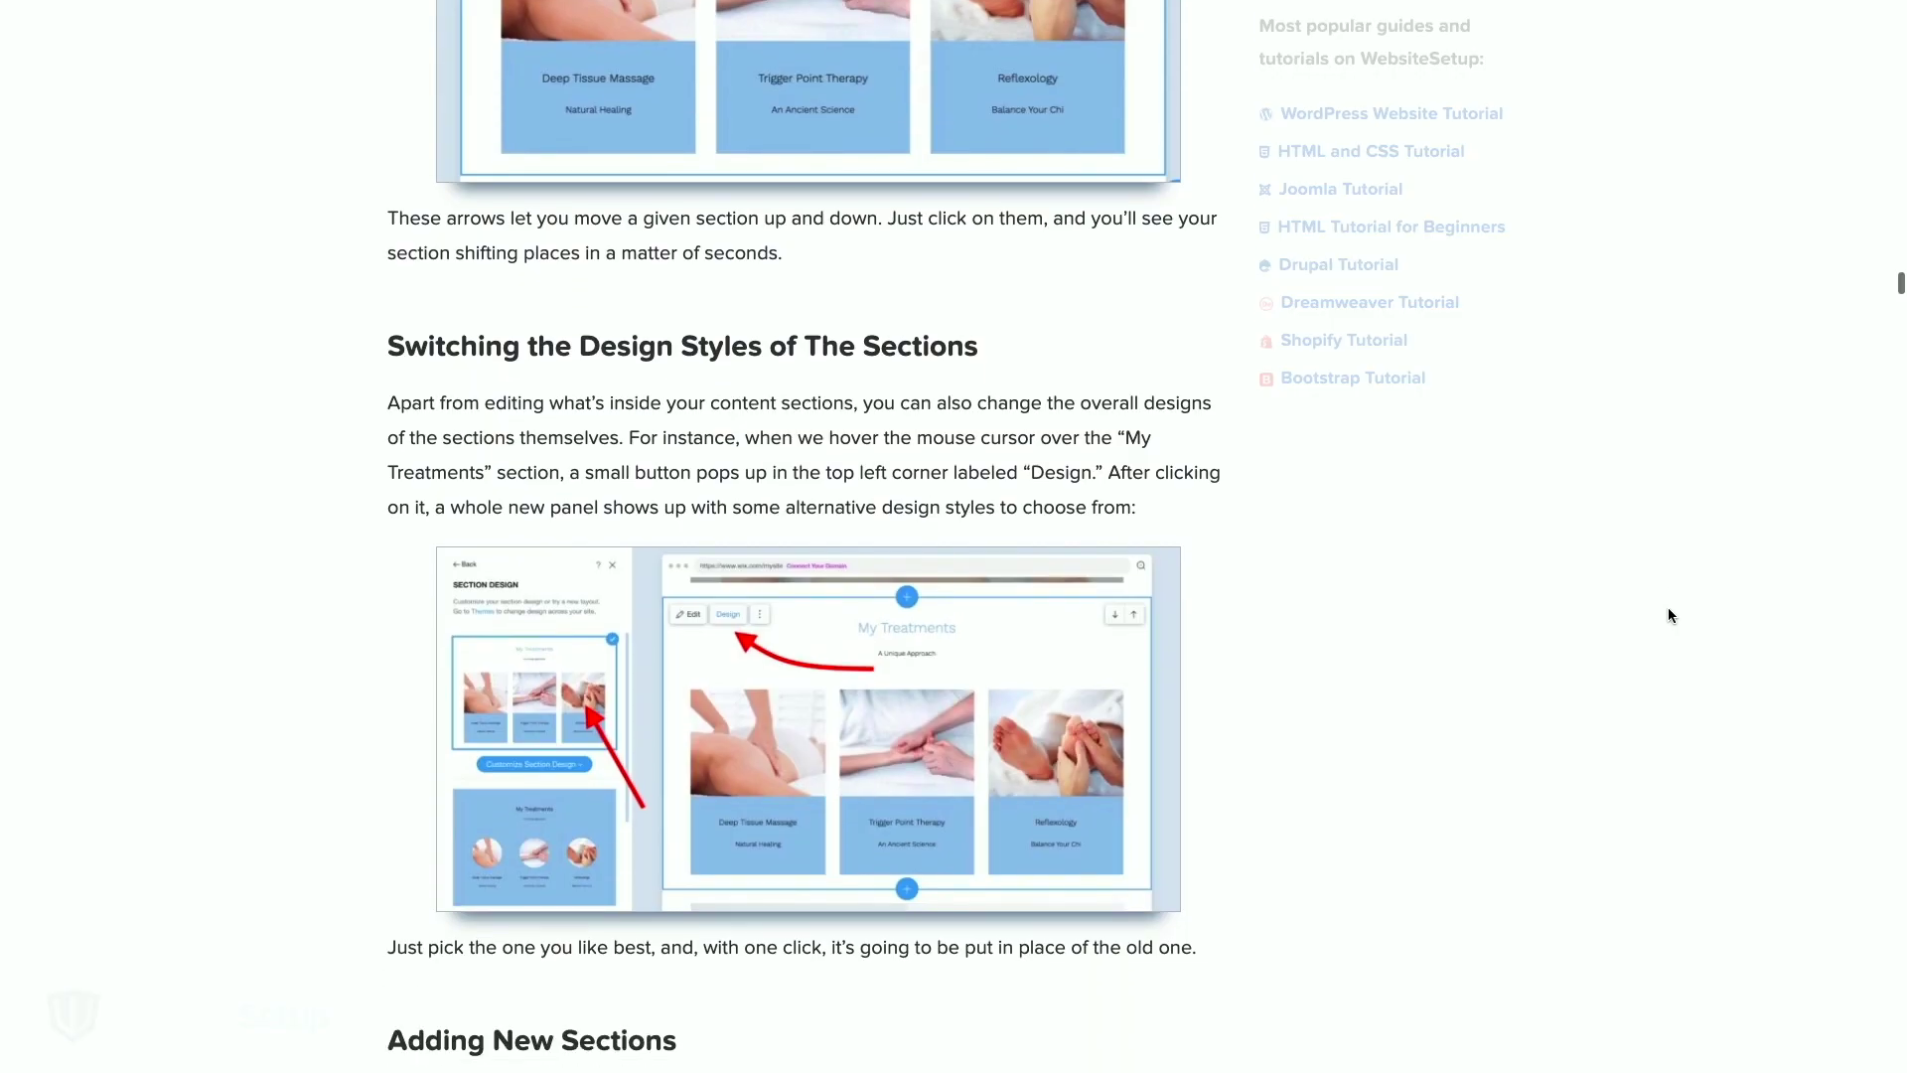
scroll(1667, 614, "down", 1)
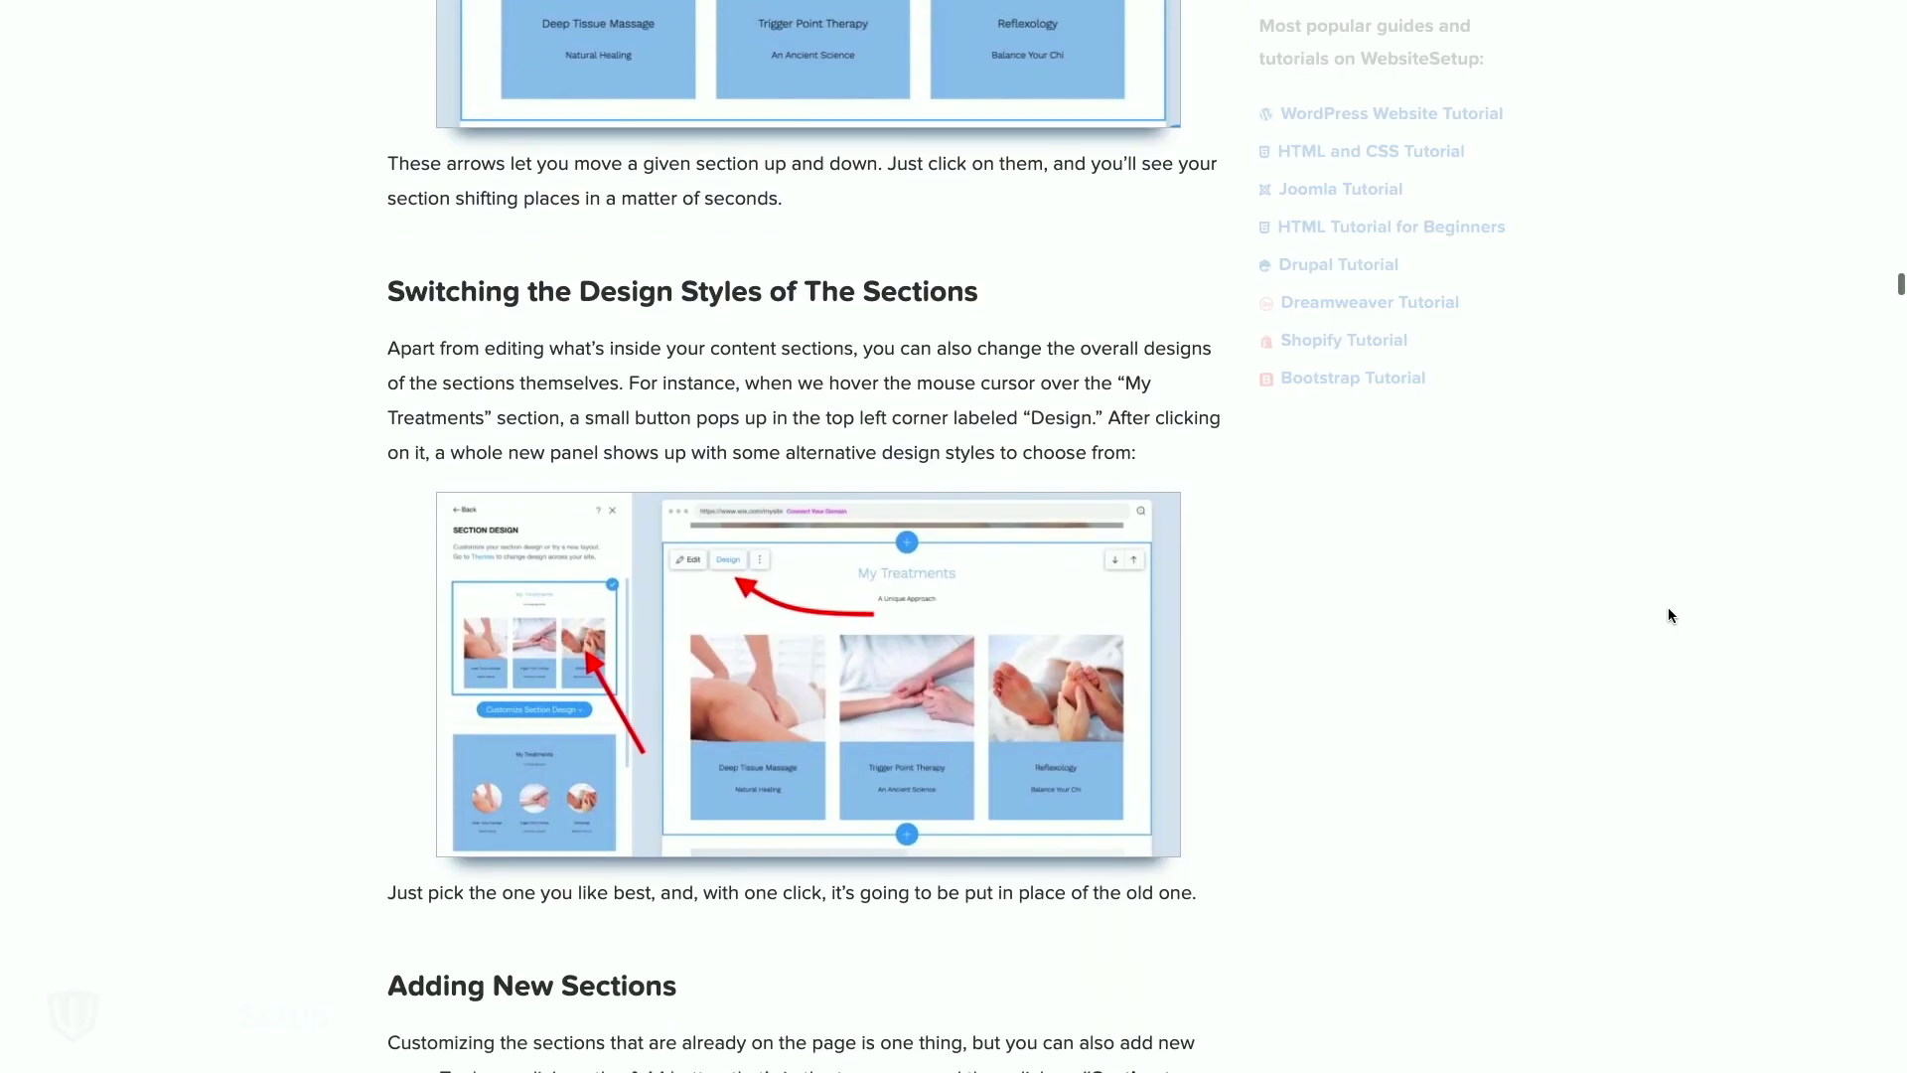
scroll(1669, 610, "down", 8)
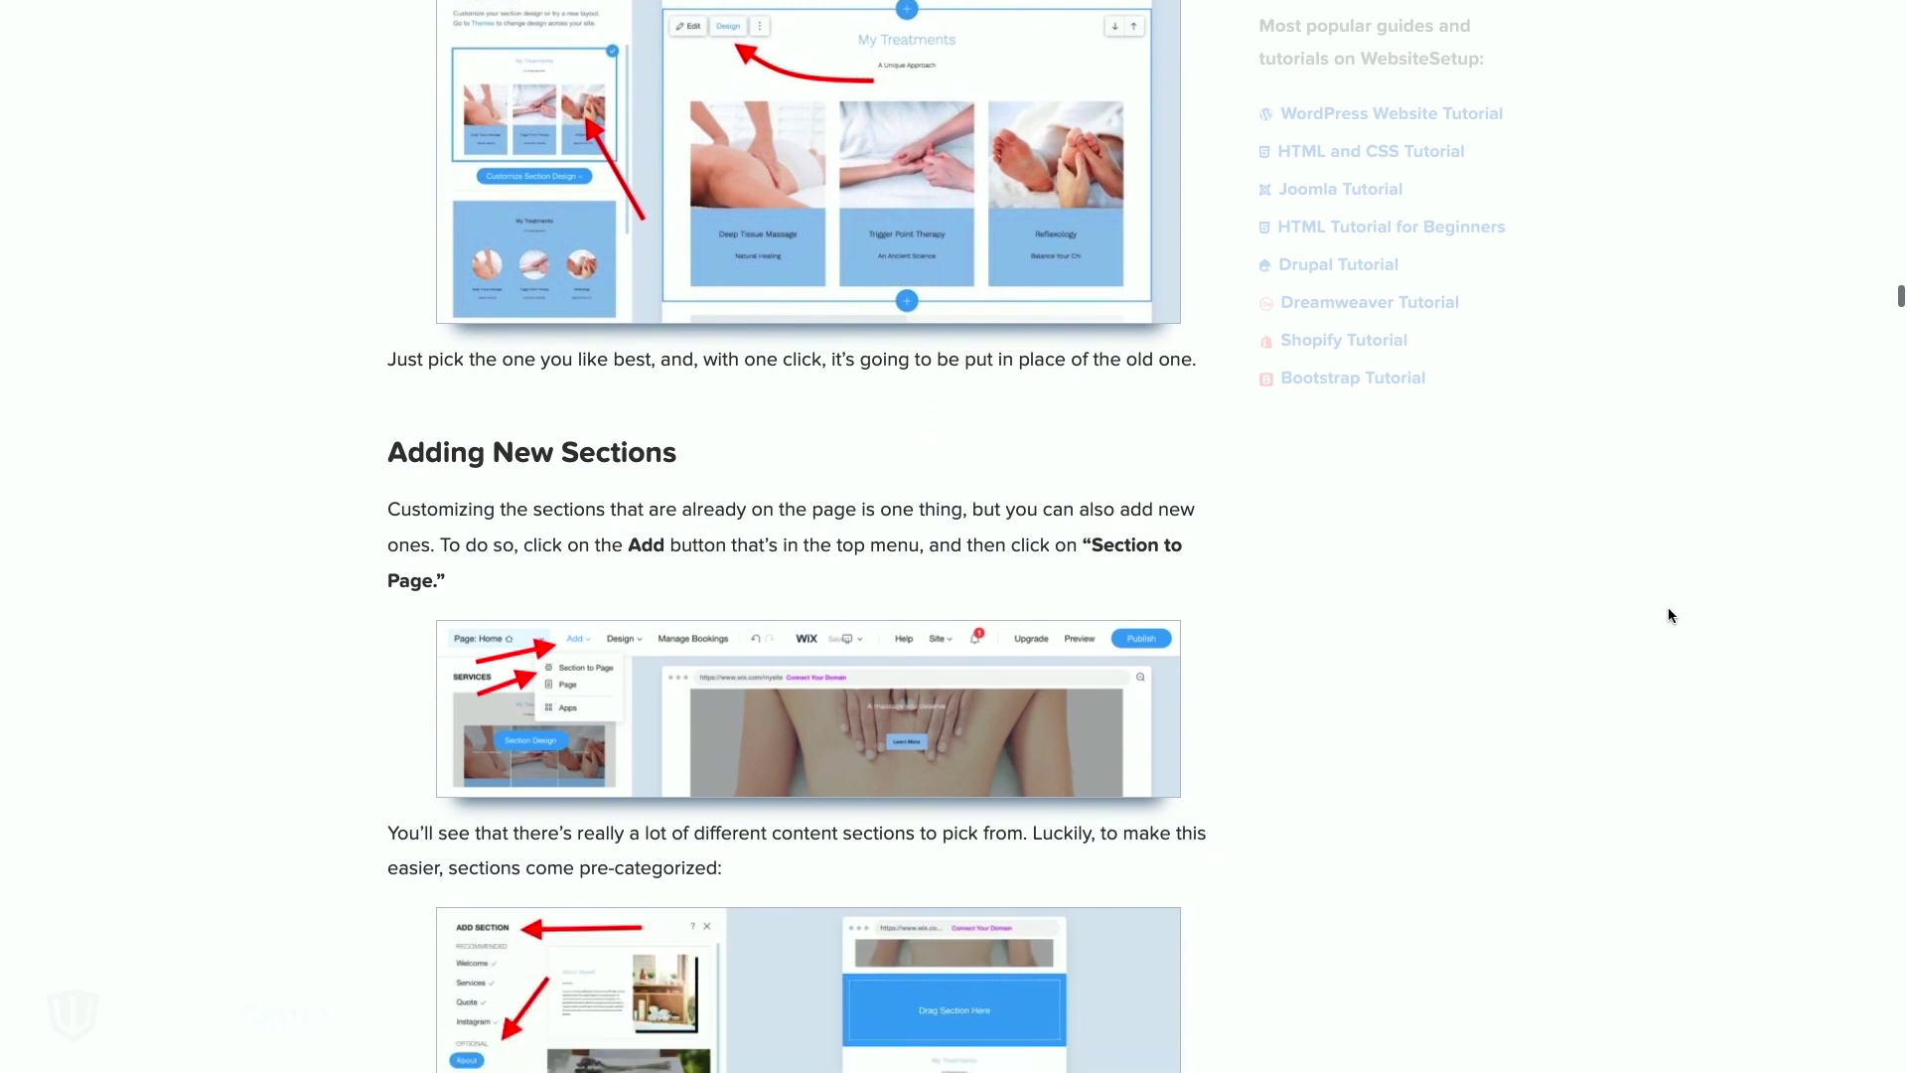
scroll(1668, 608, "down", 1)
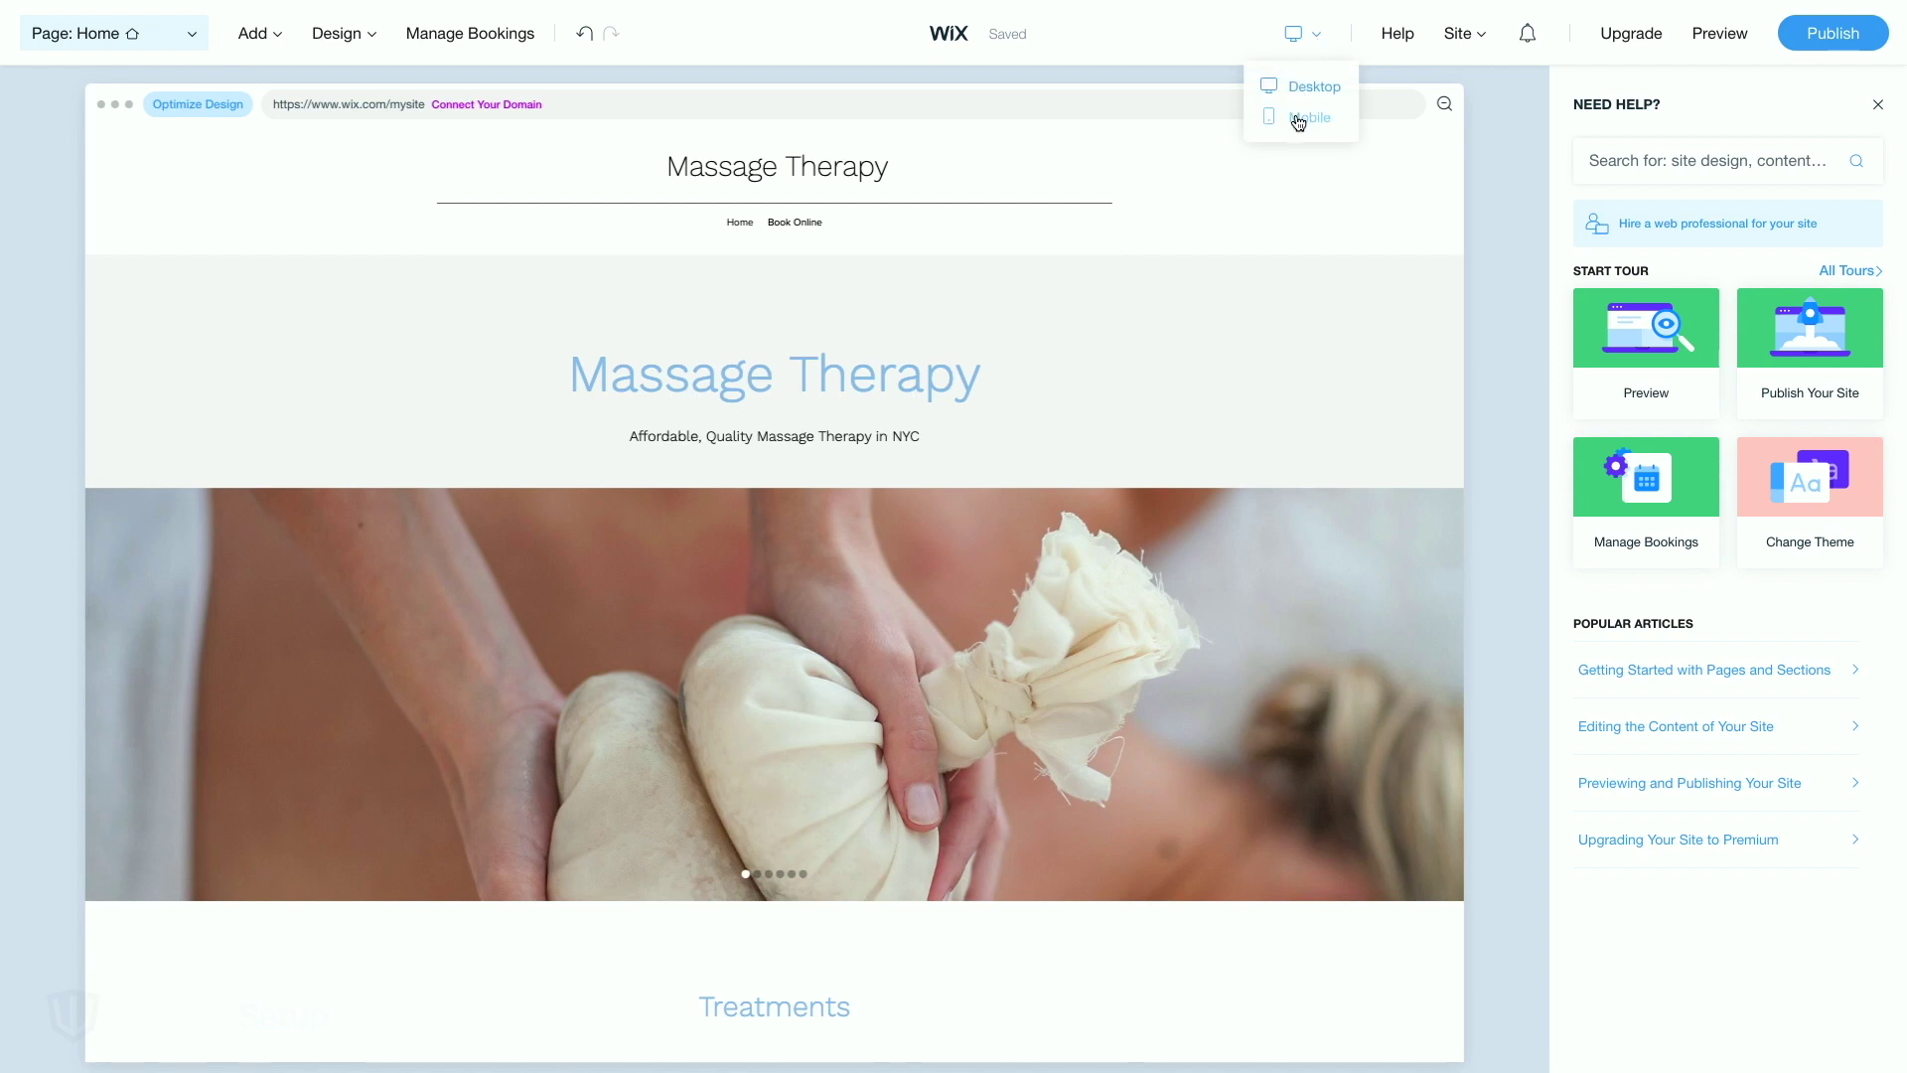
Examine the mobile version's header layouts, Welcome section and Treatments section, and return to the desktop version.
left_click(1298, 122)
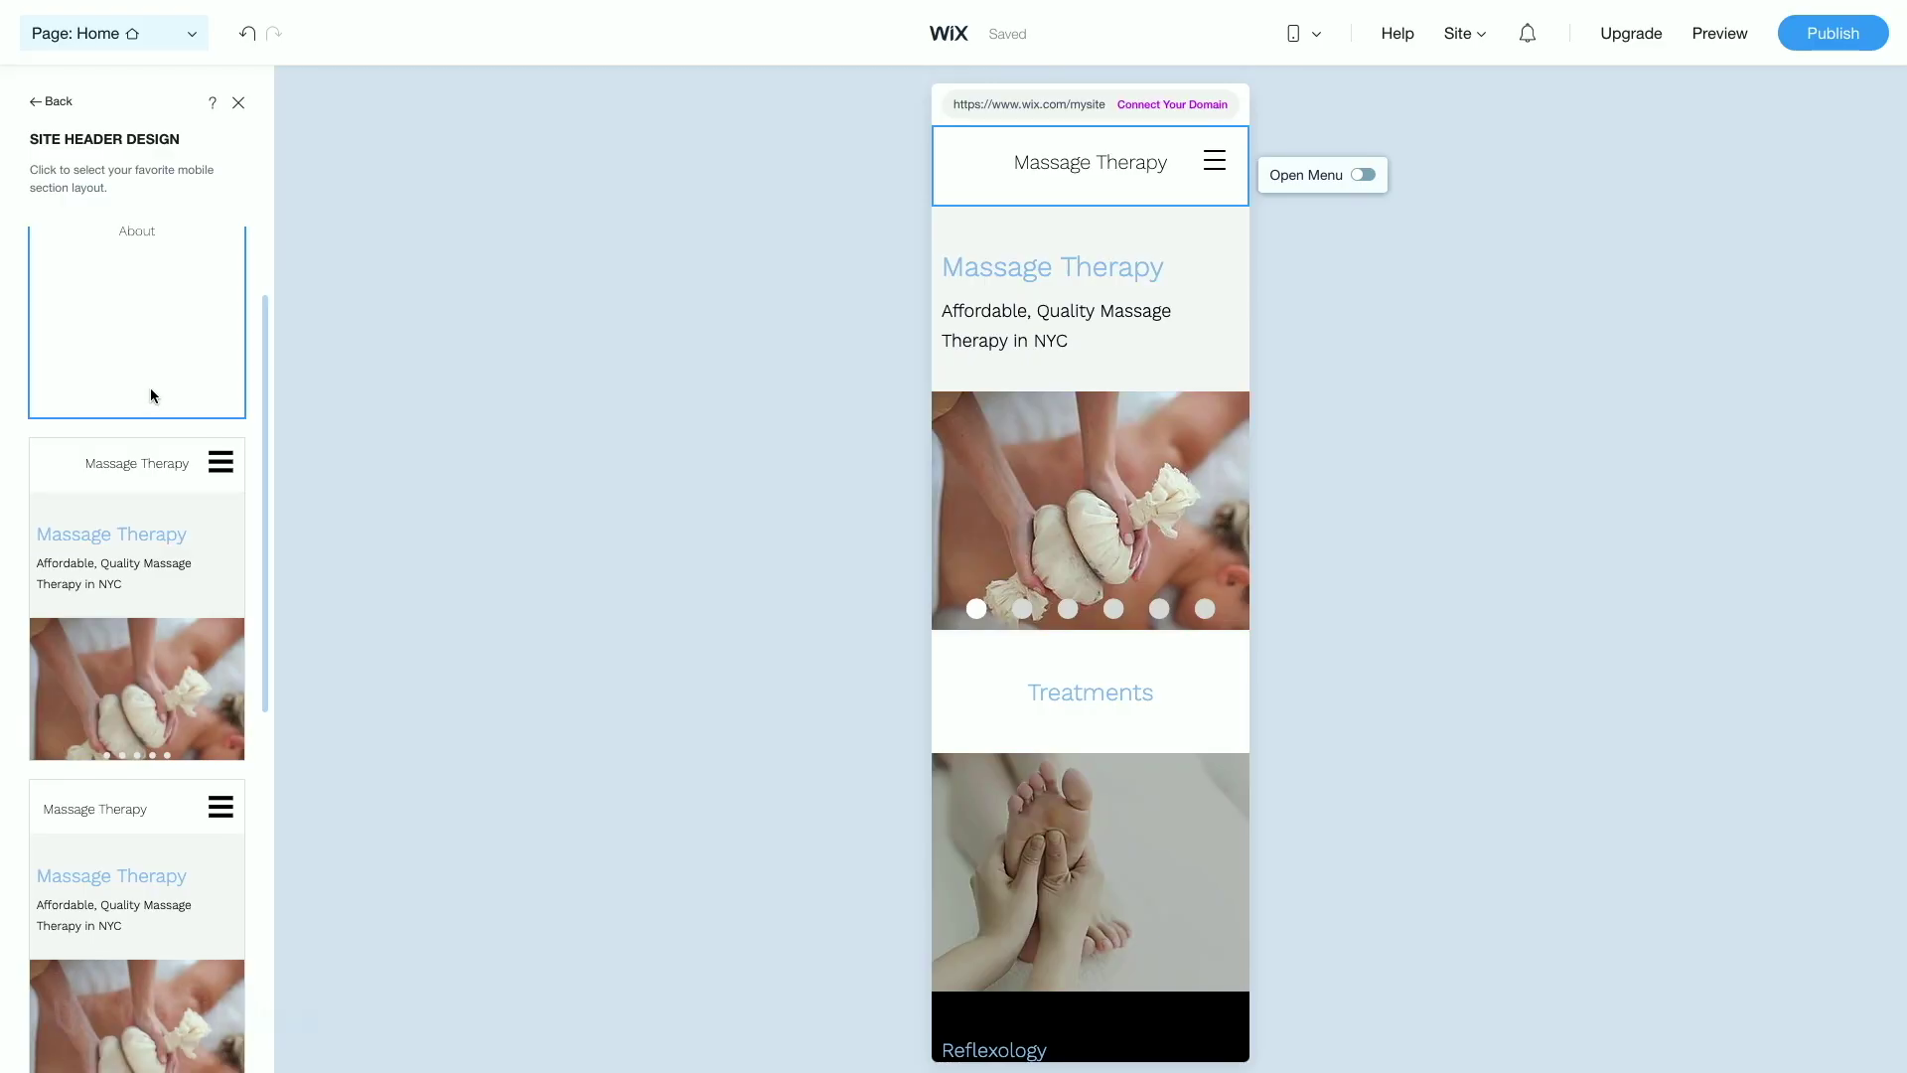
mouse_move(174, 519)
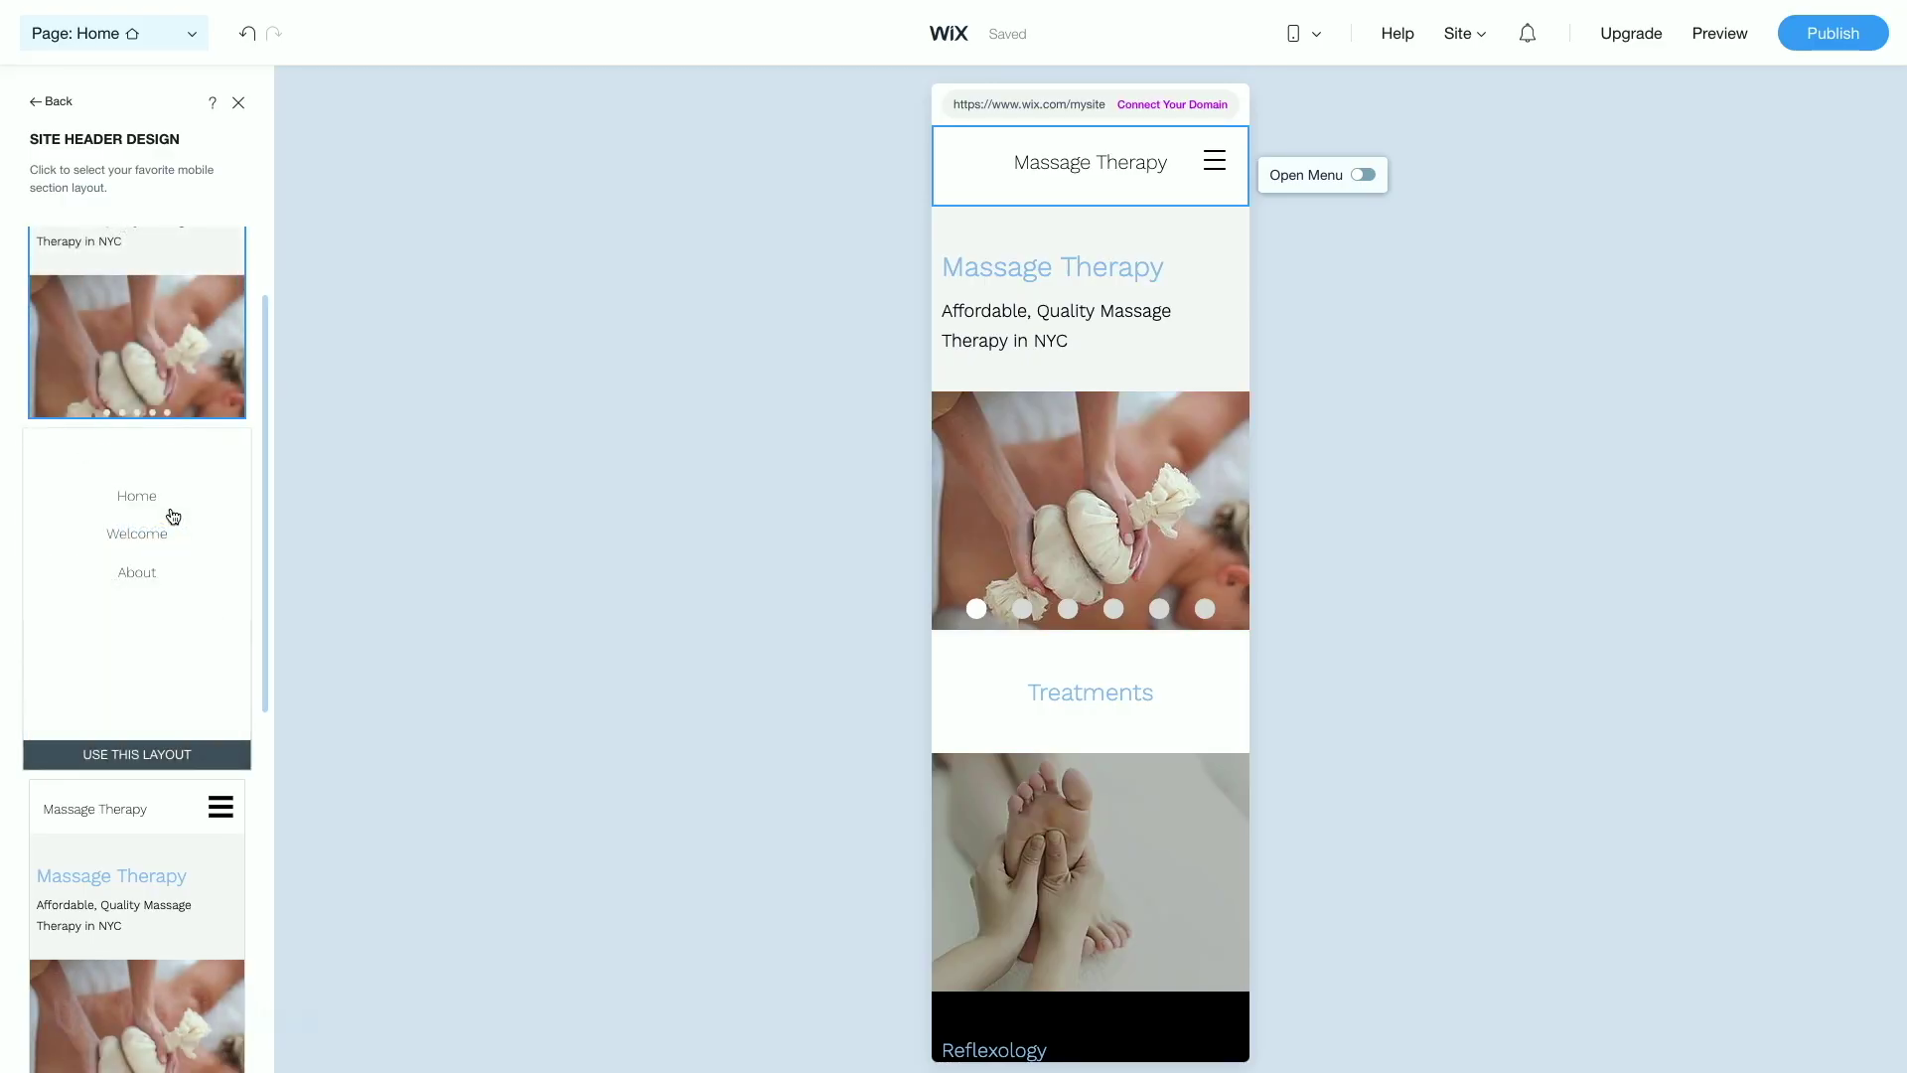
left_click(54, 105)
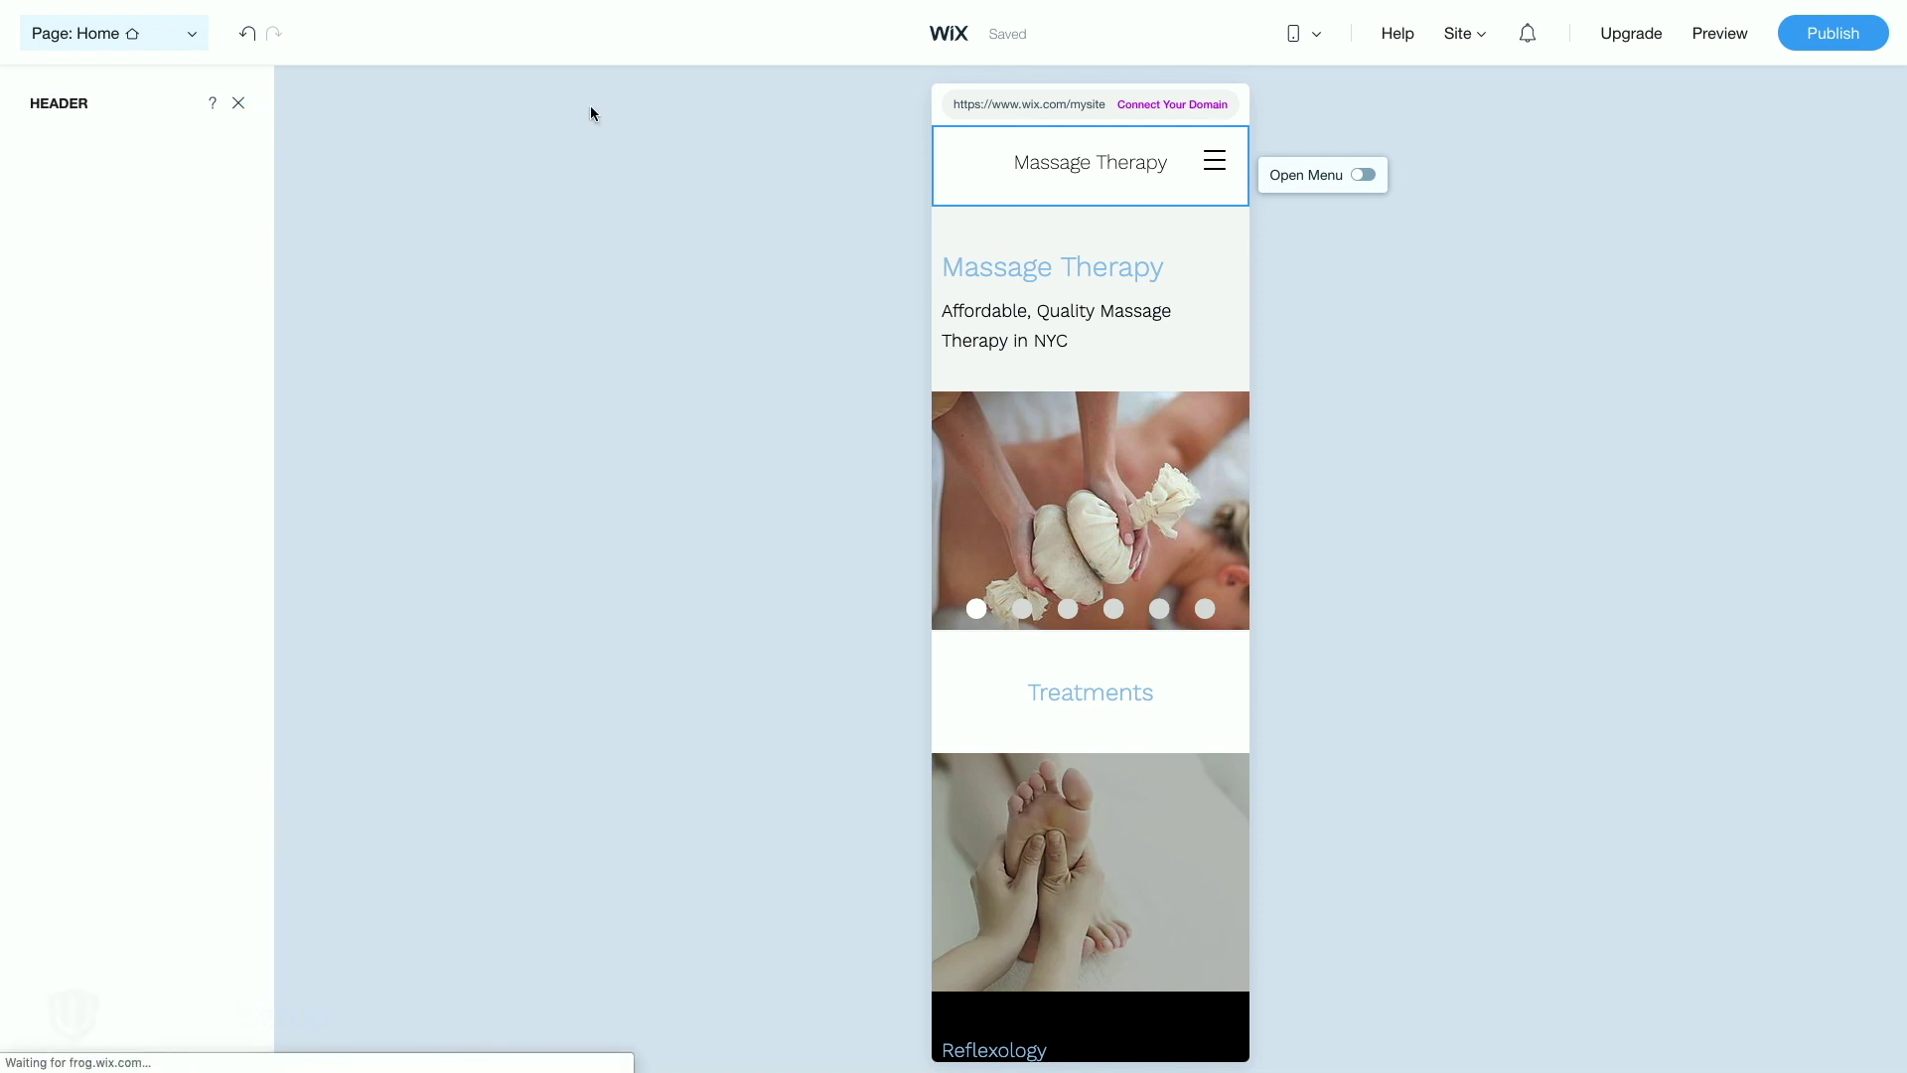
left_click(1156, 291)
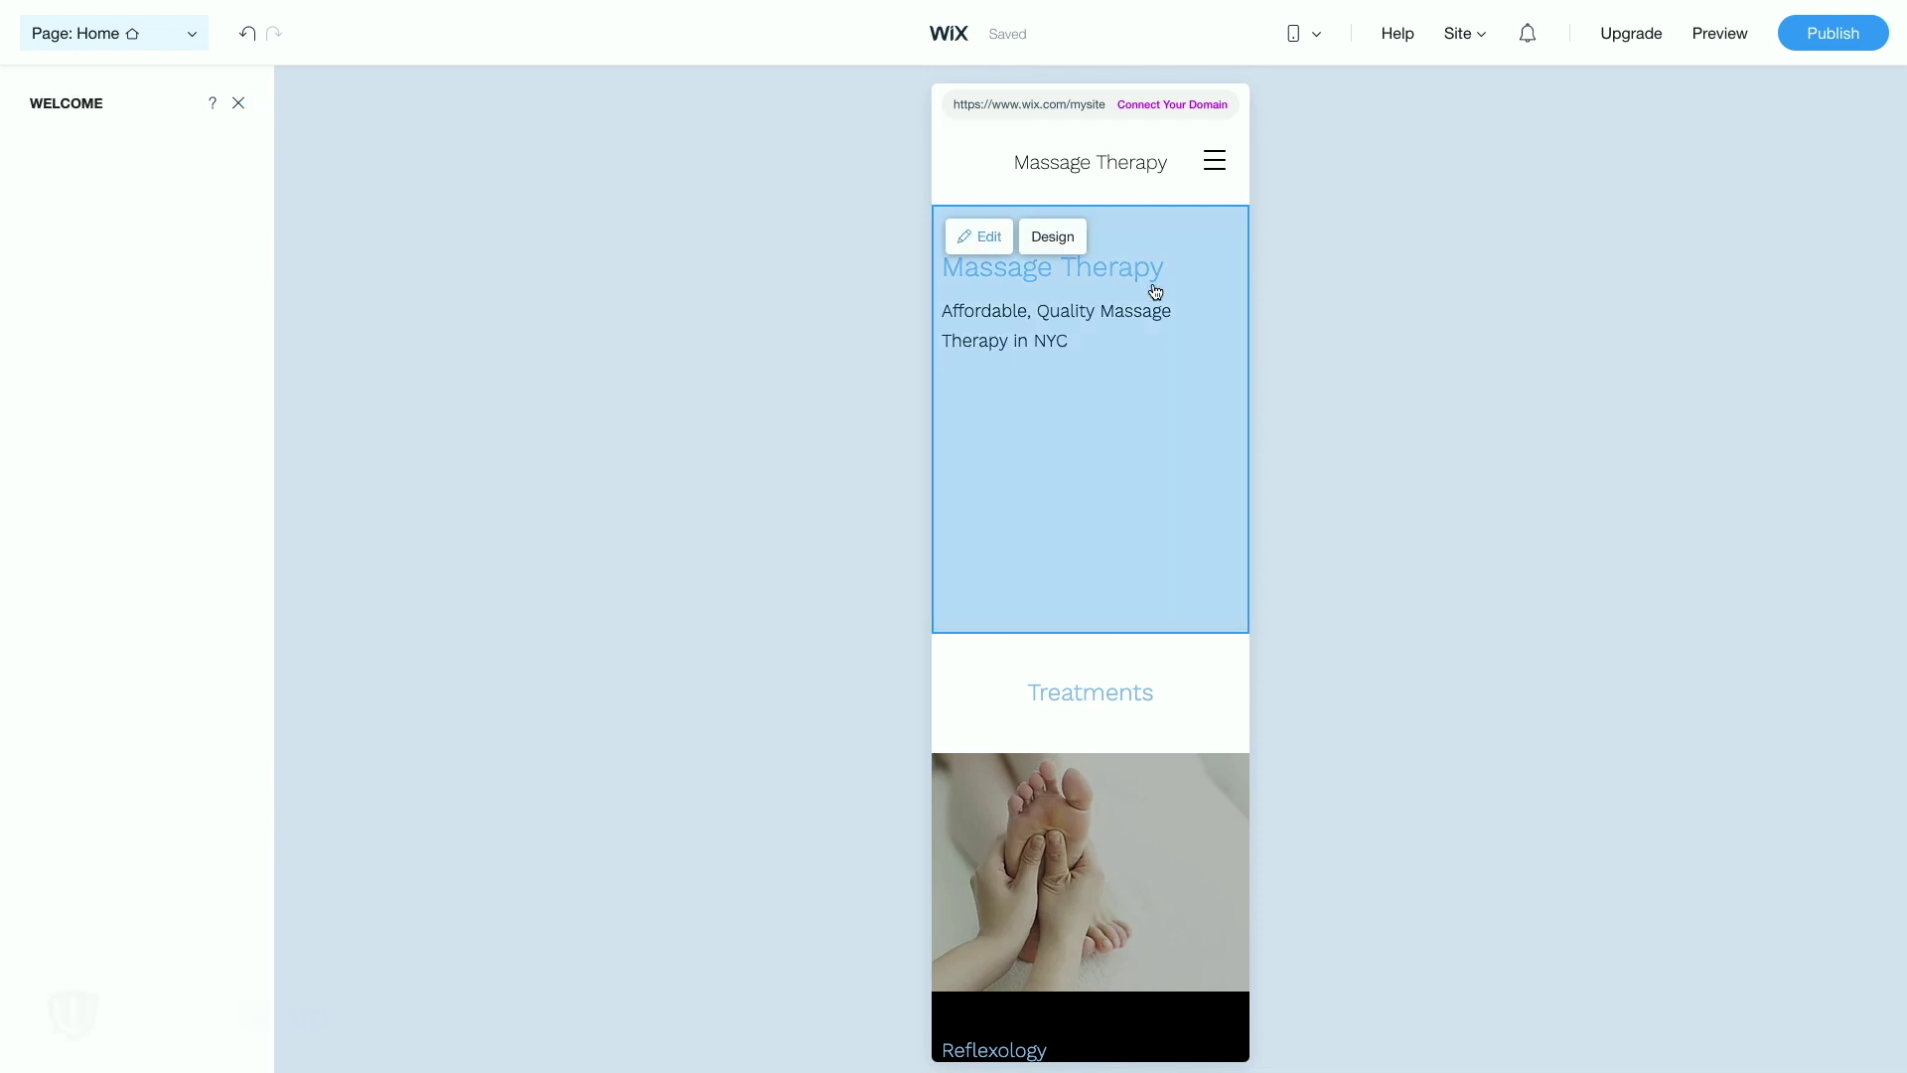
scroll(1142, 586, "down", 5)
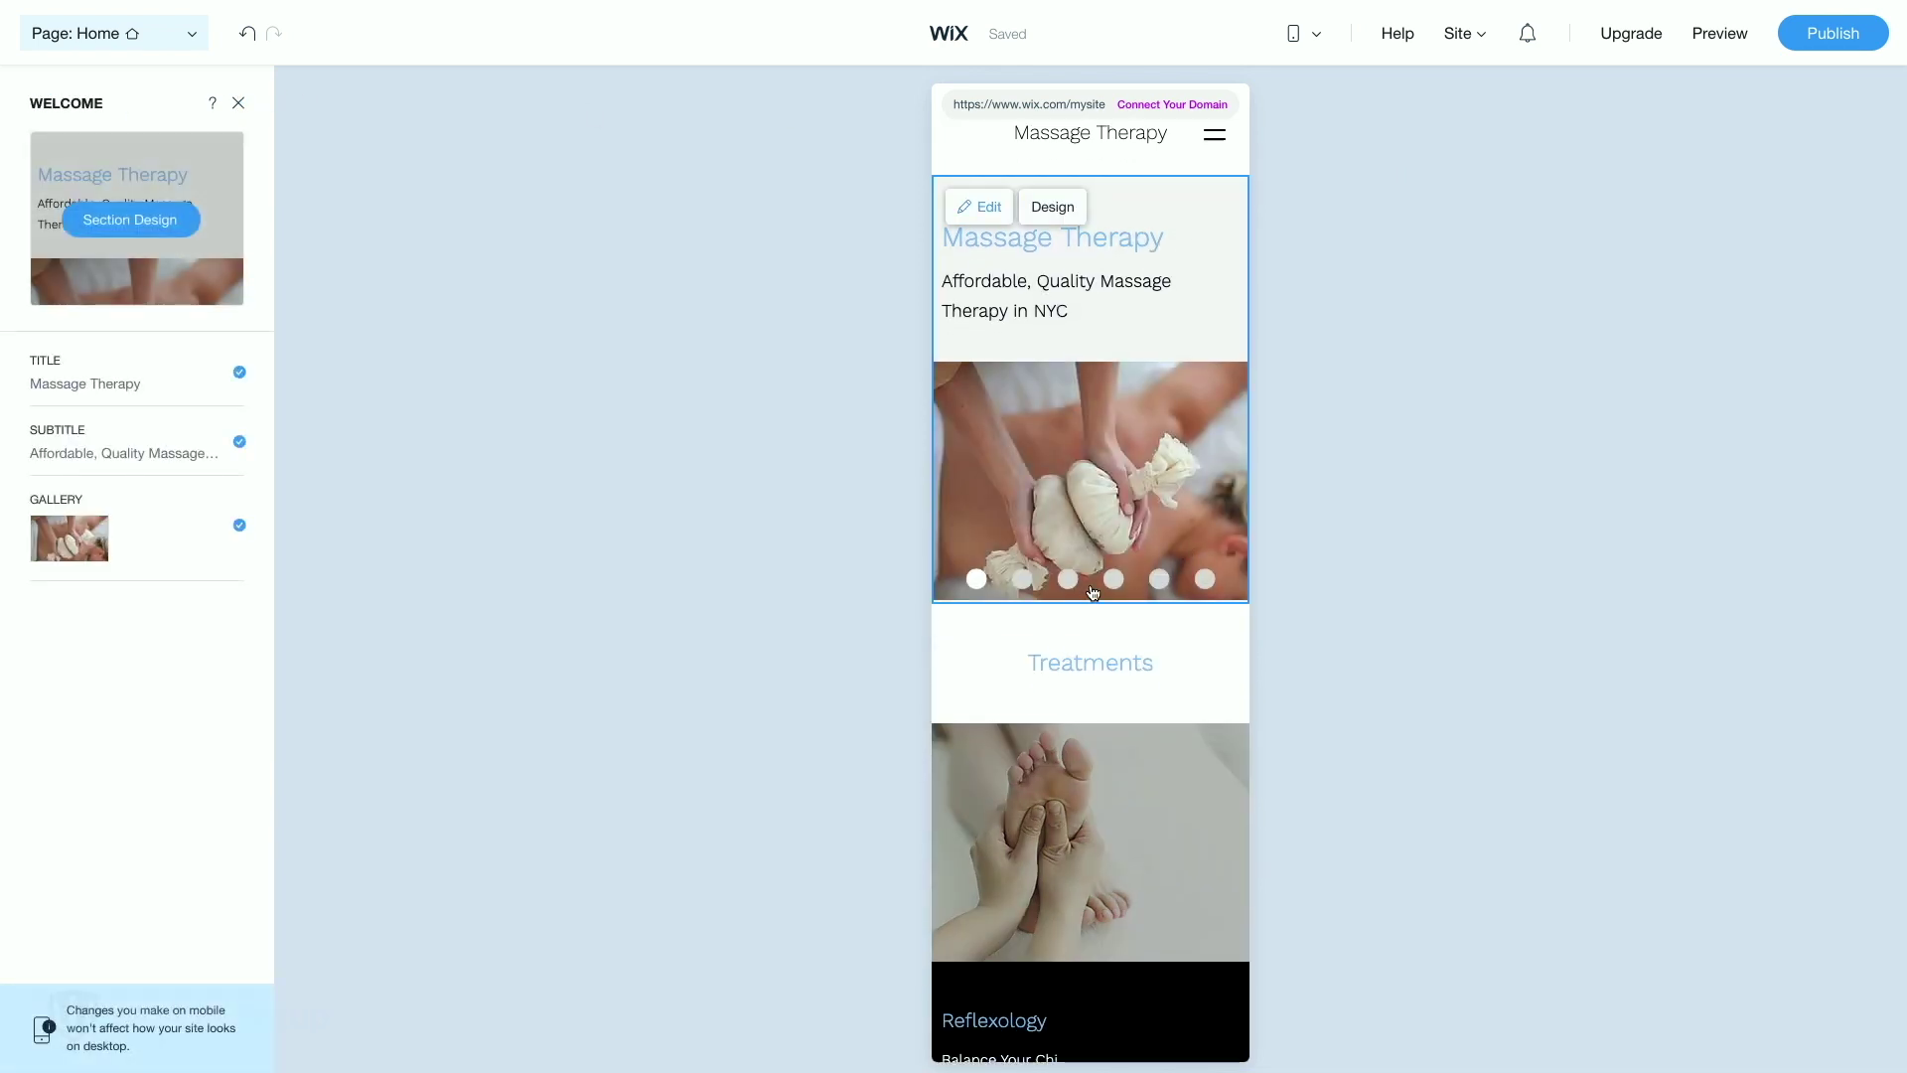
scroll(1093, 592, "down", 2)
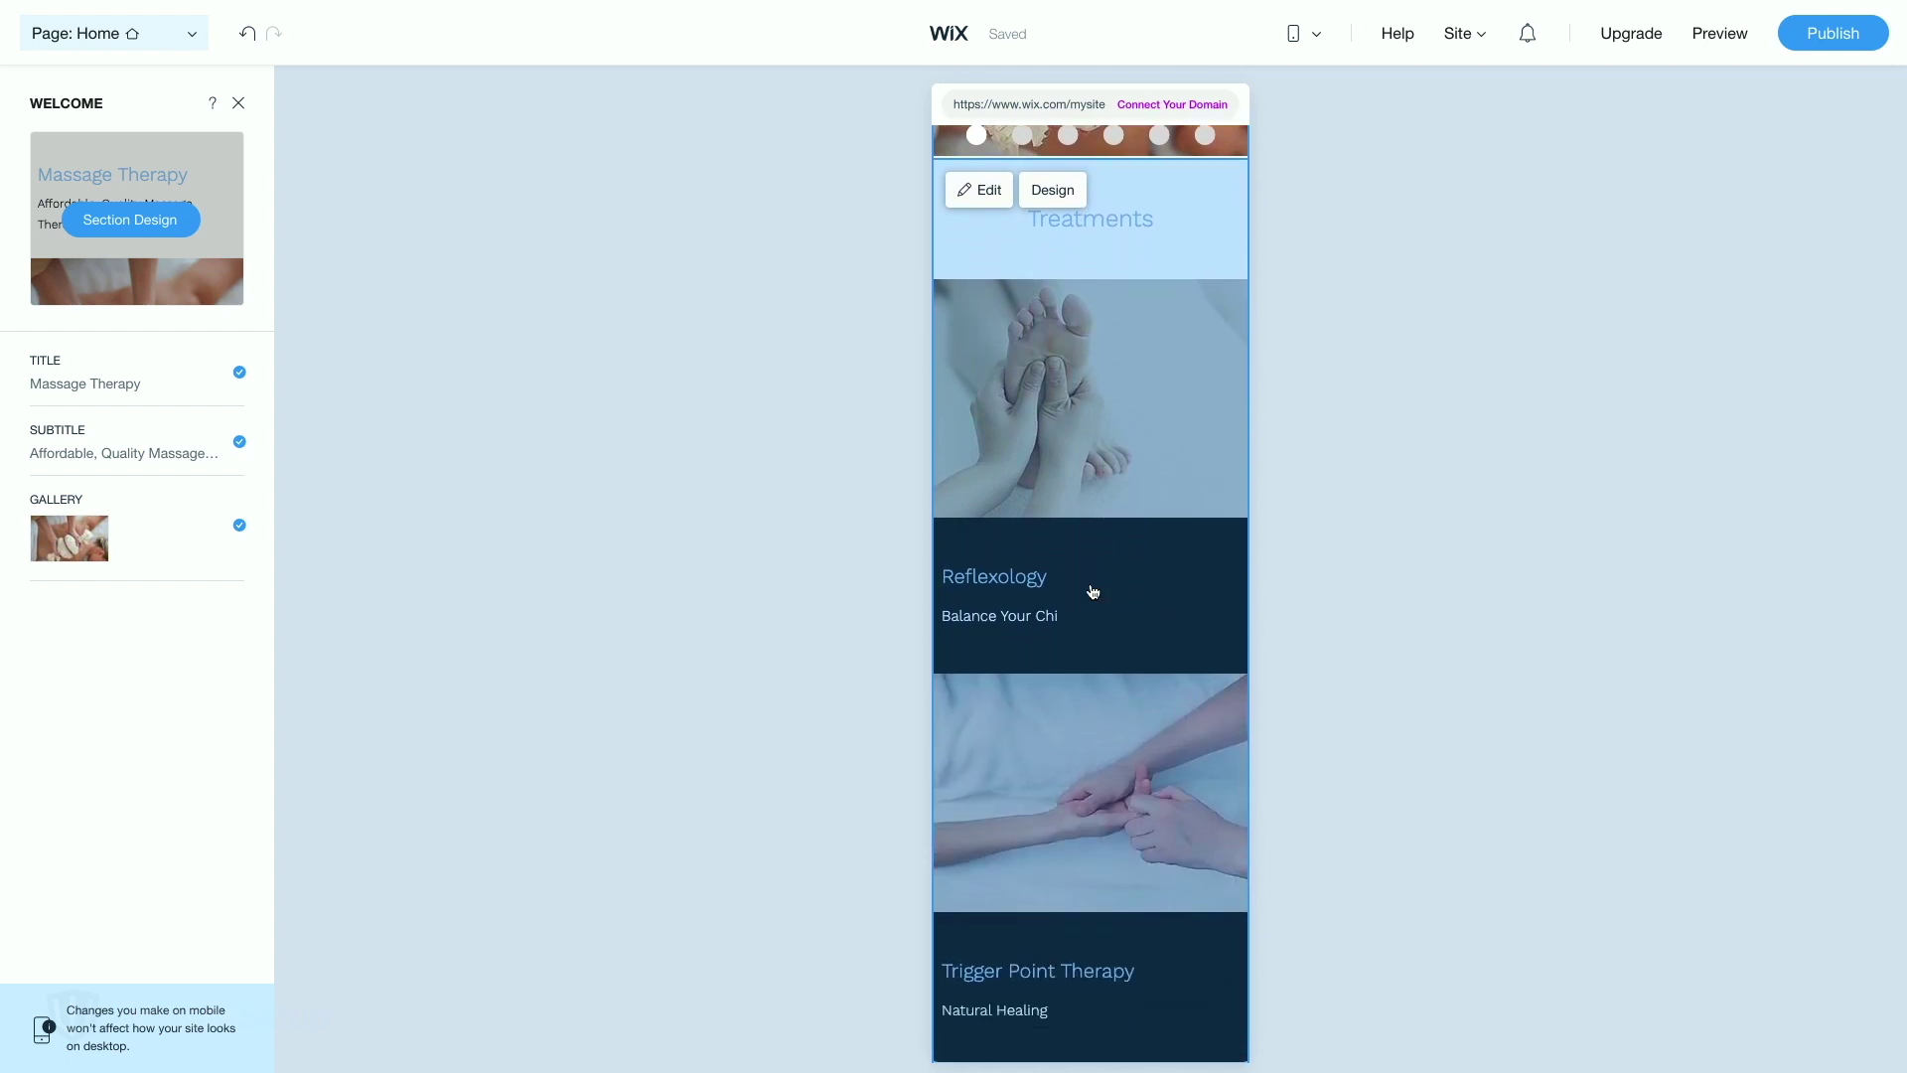
left_click(1093, 592)
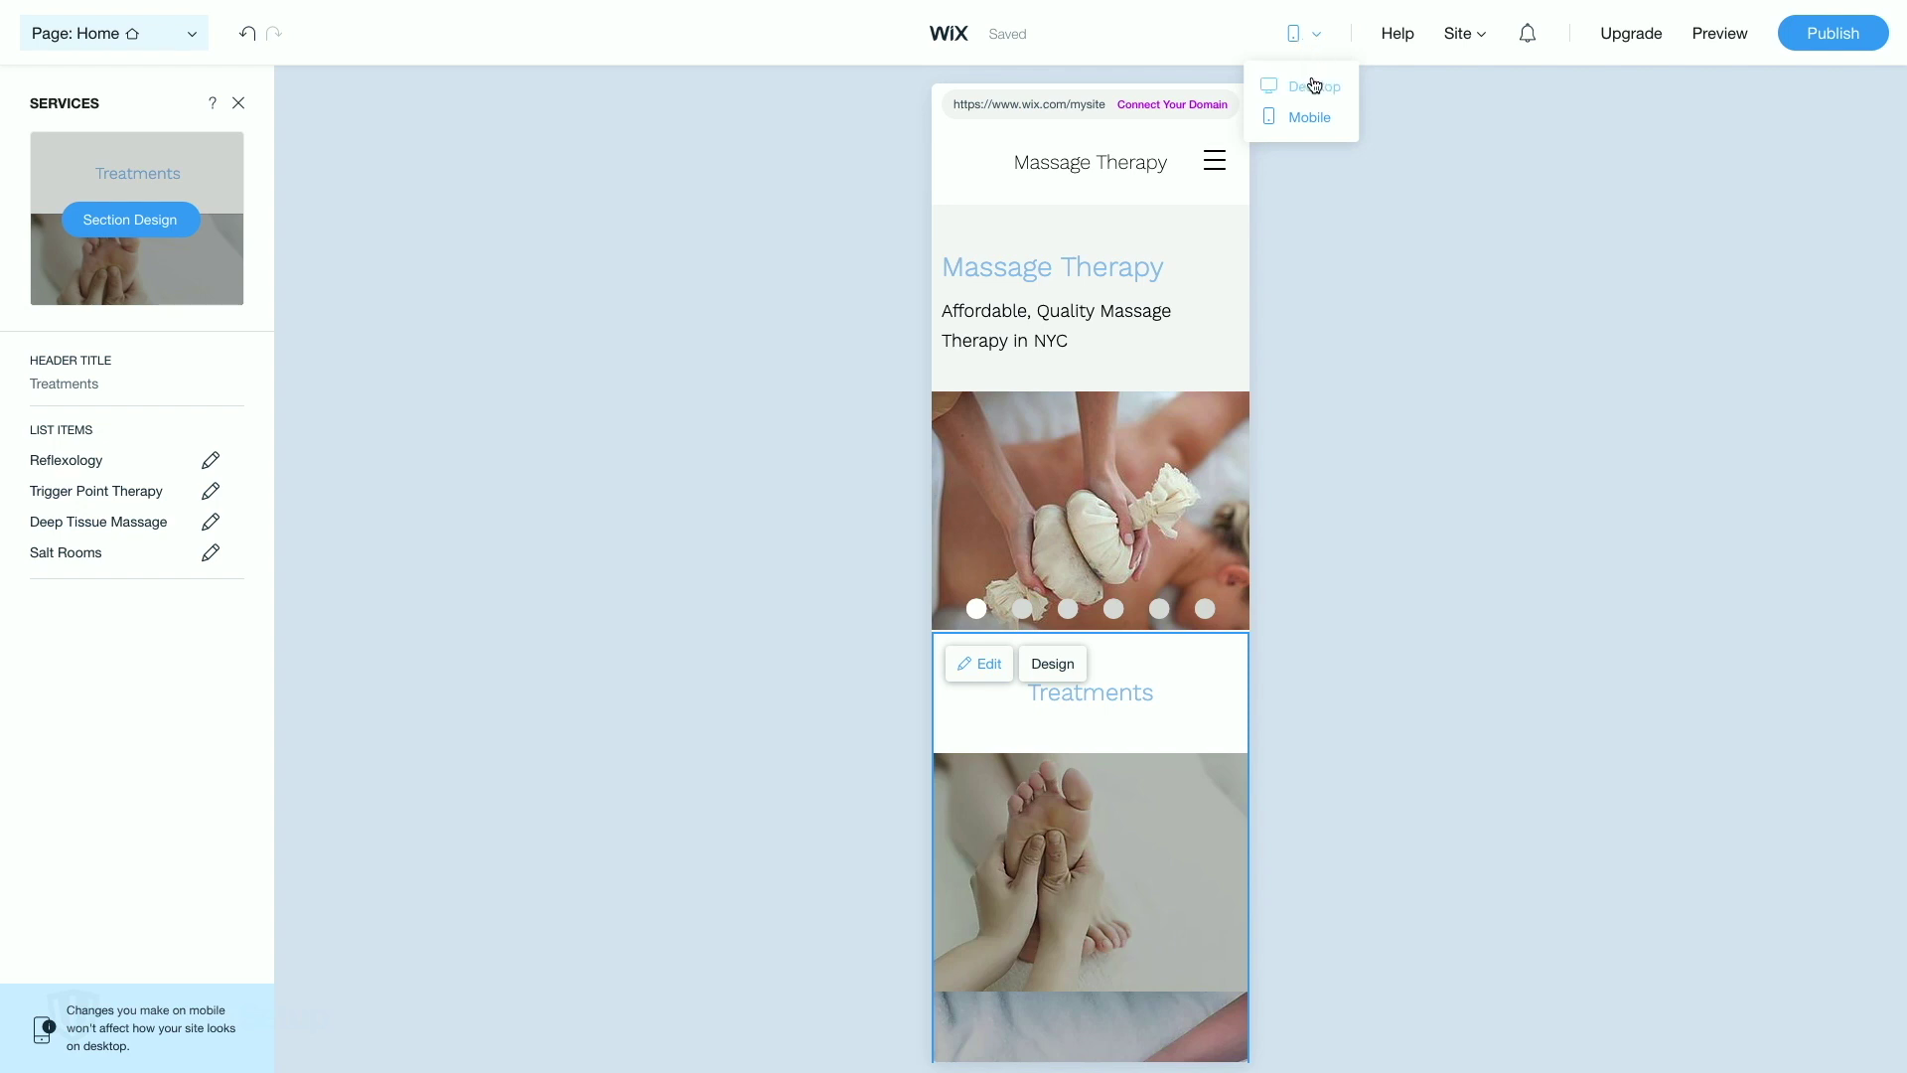
left_click(1314, 86)
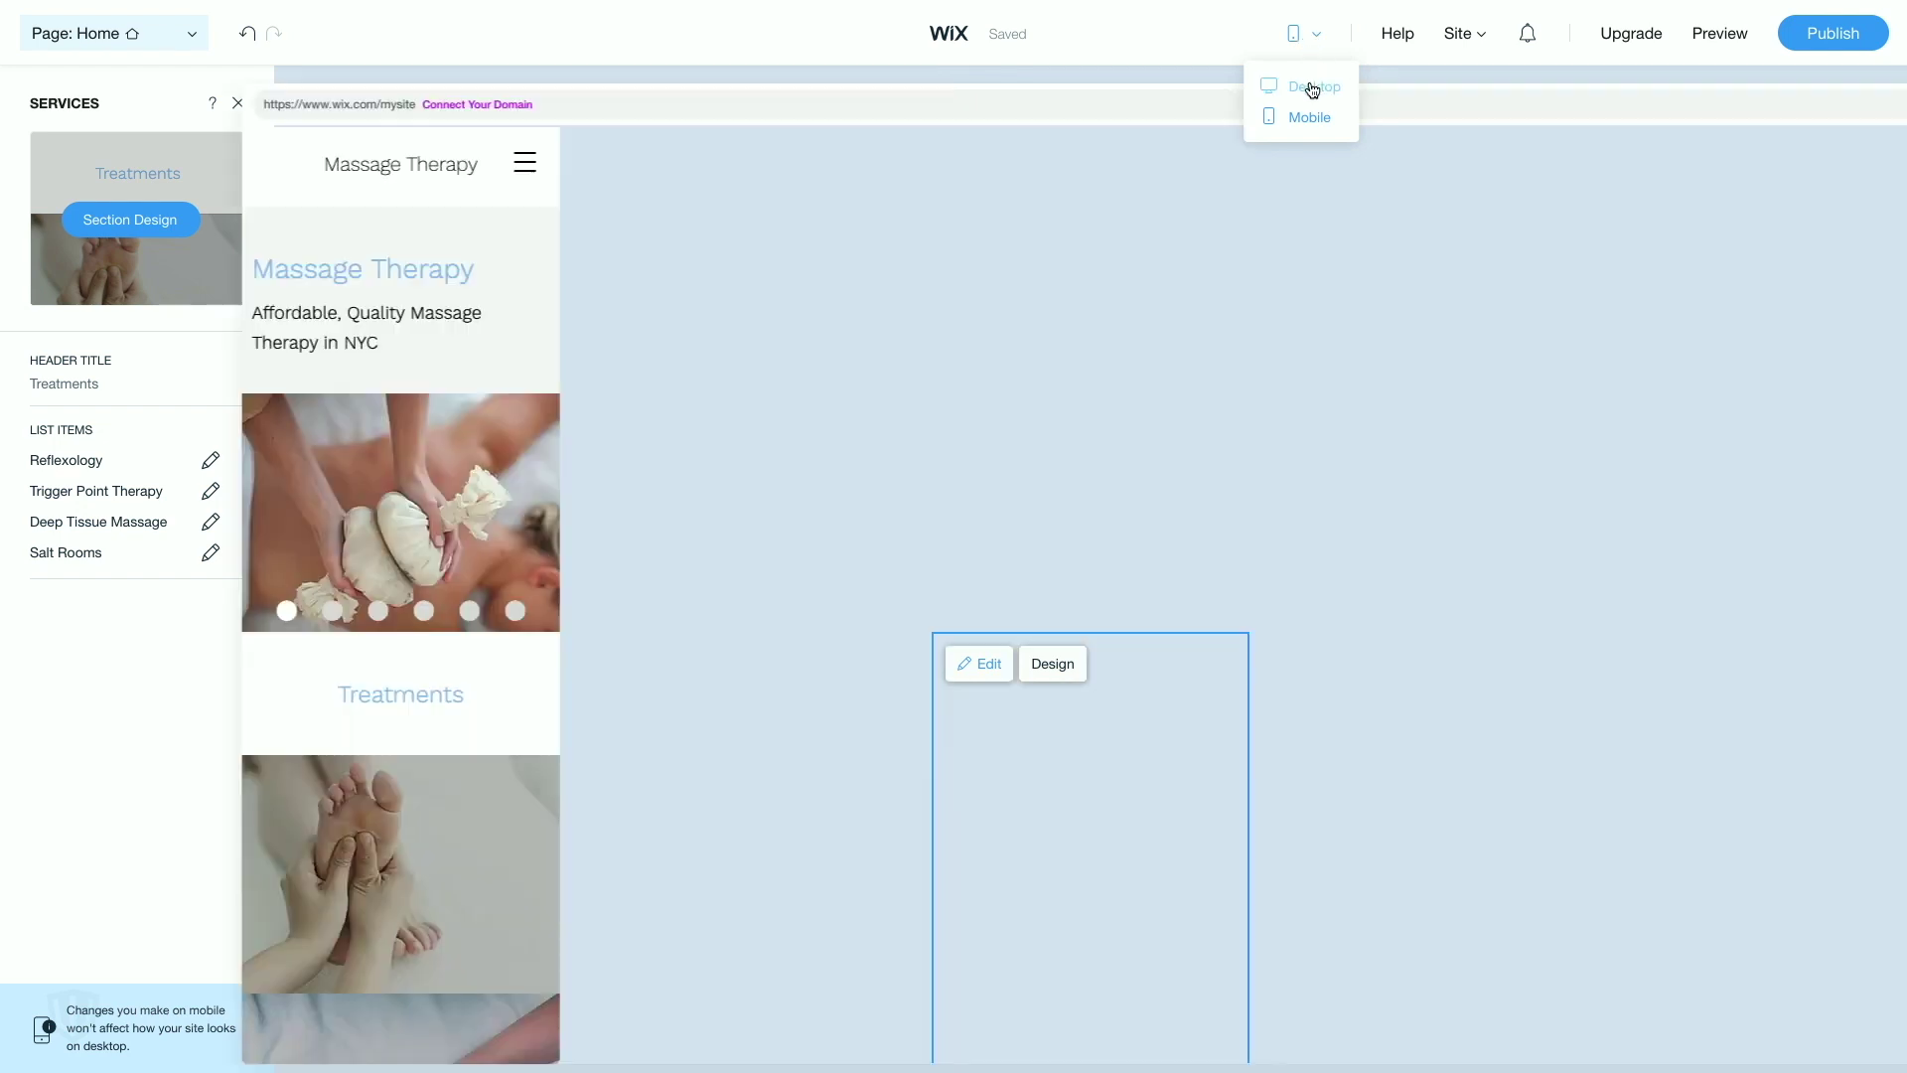
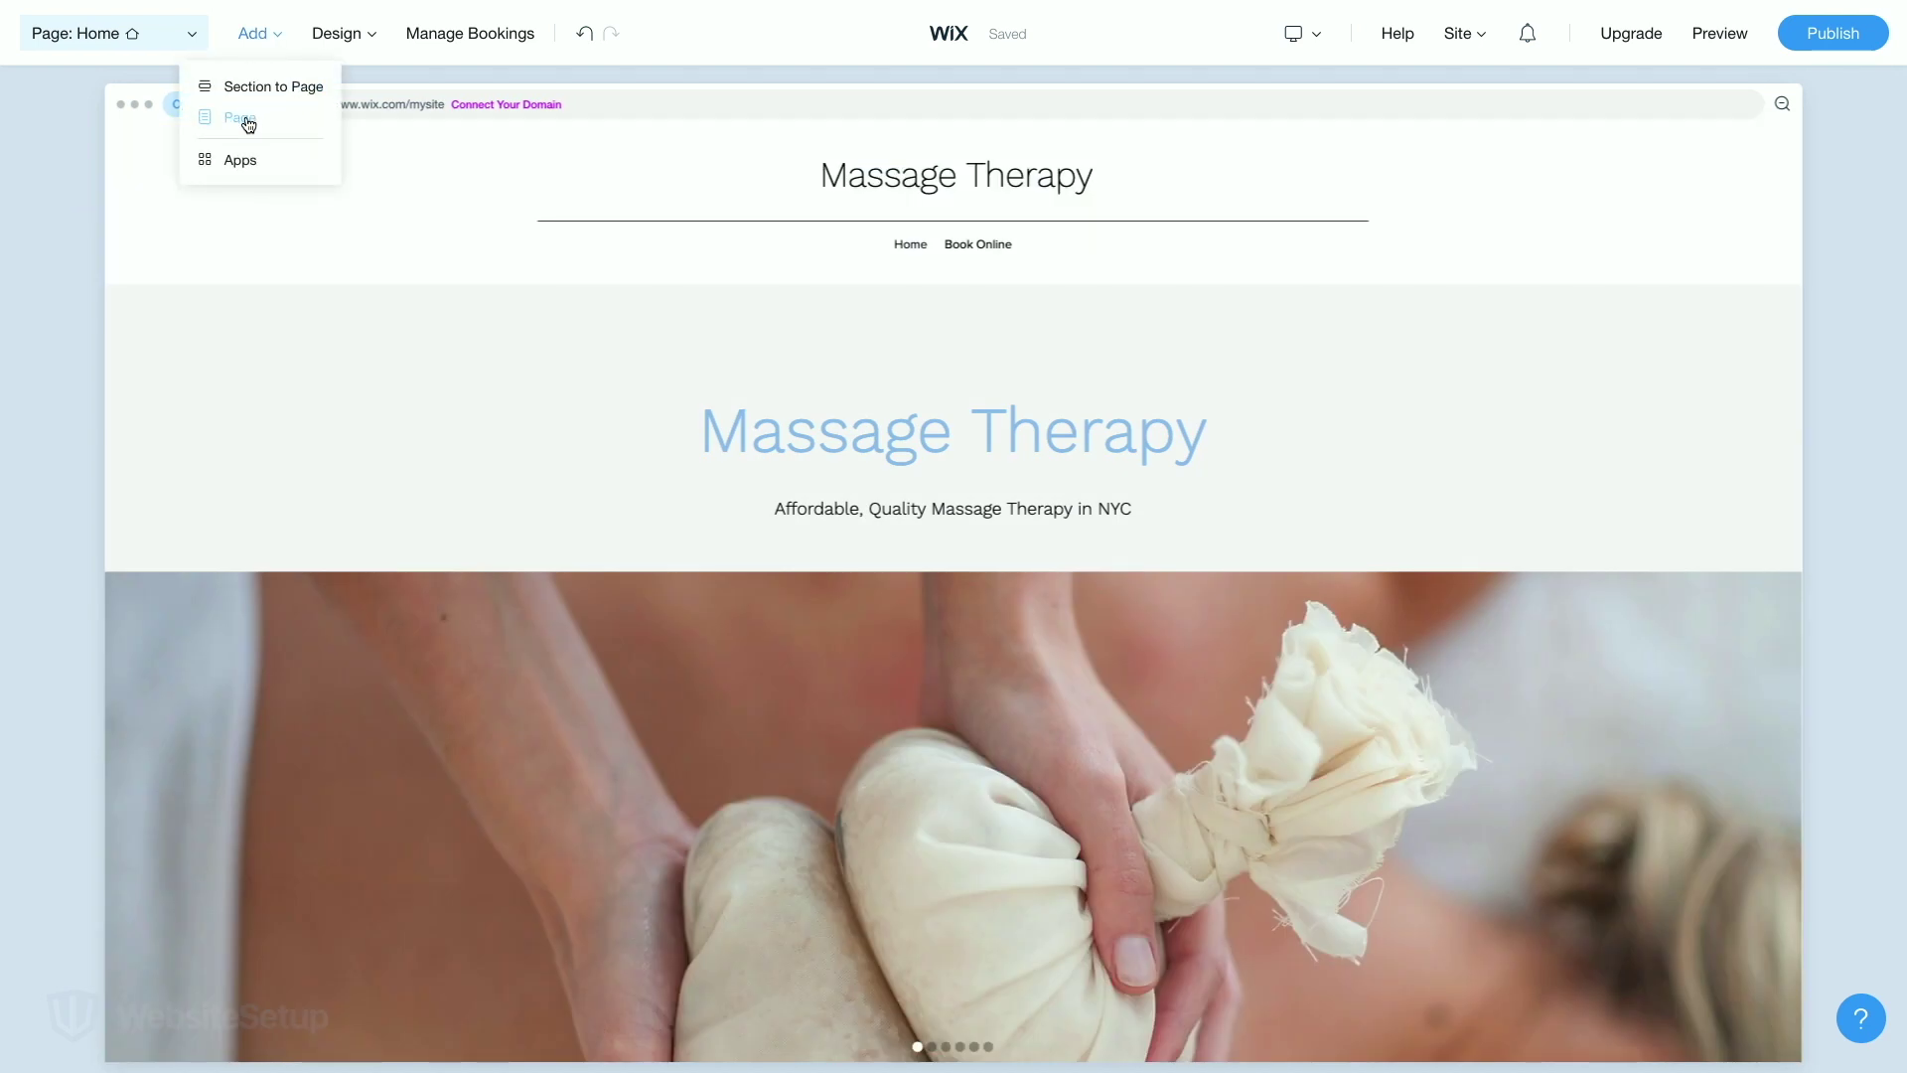
Add an About page using the About Me layout with the text box beside the photo of bottles and stones.
left_click(240, 118)
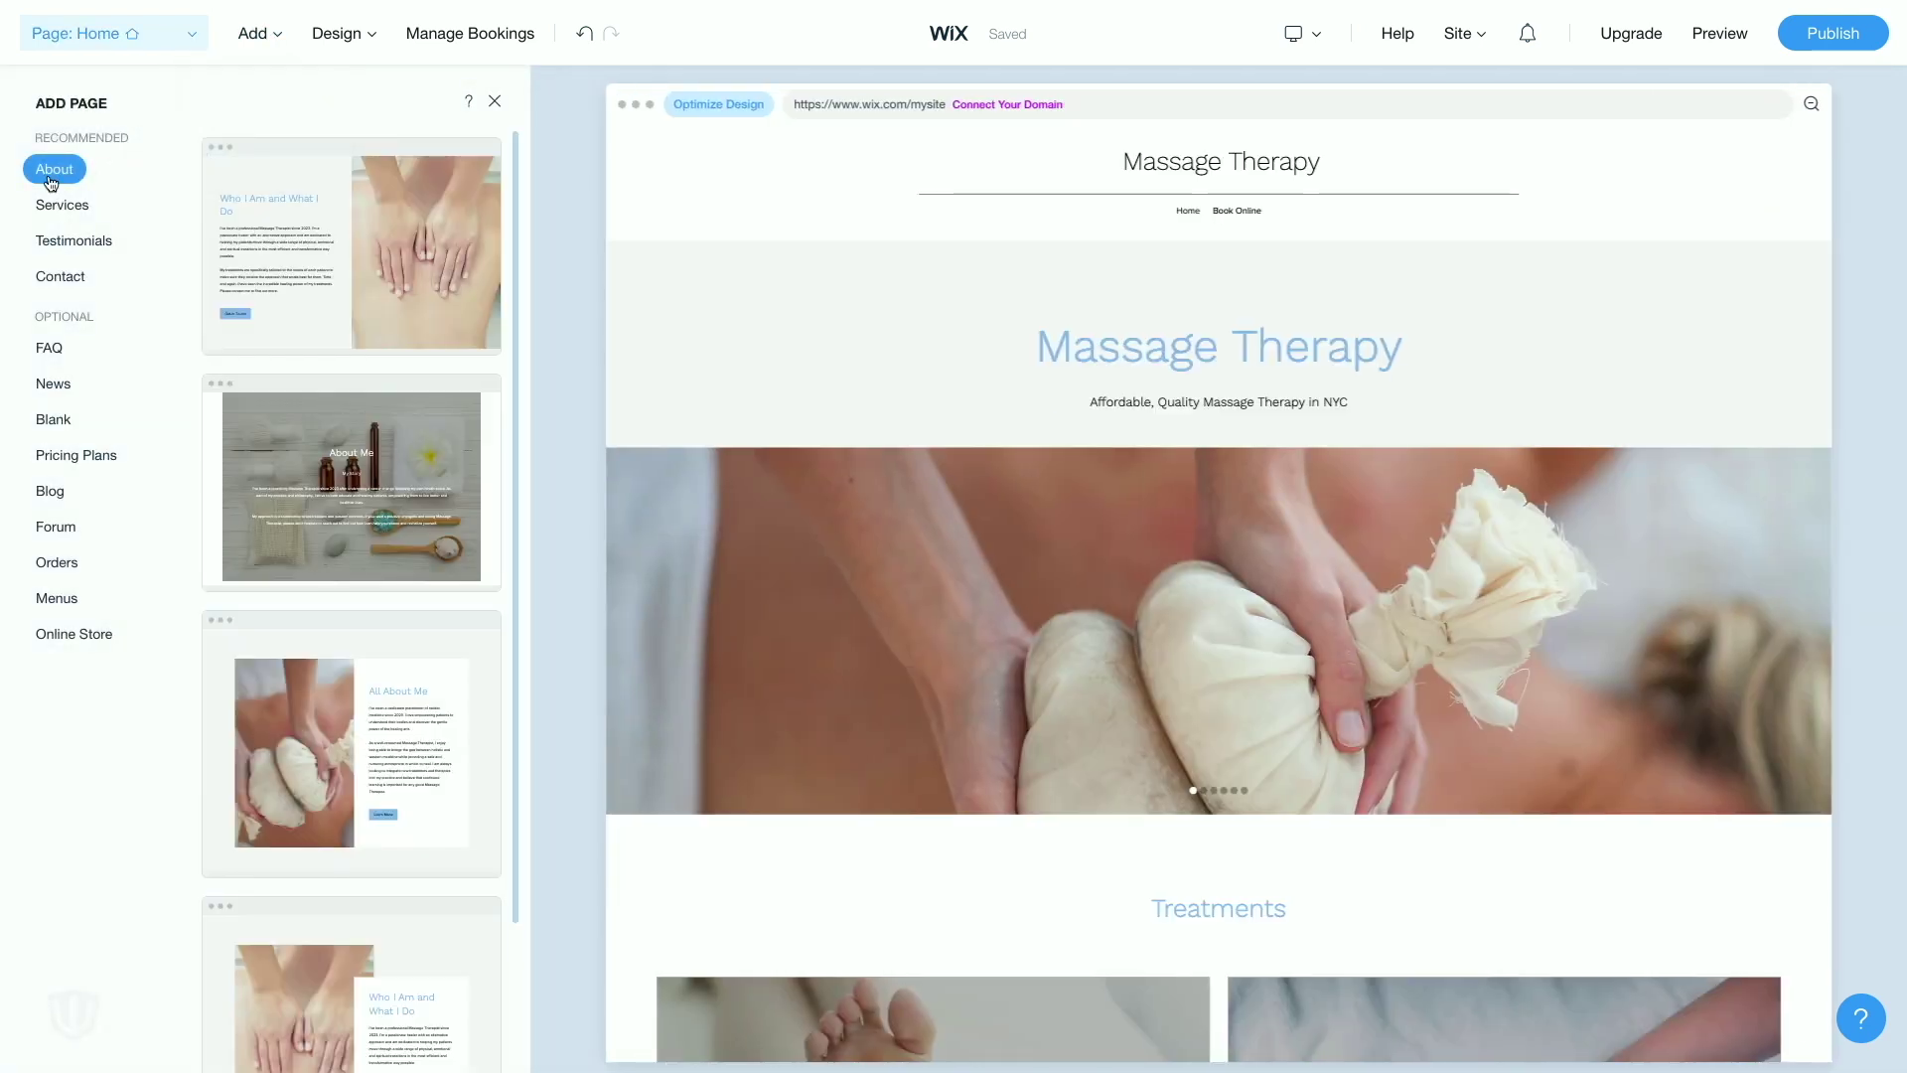
mouse_move(346, 299)
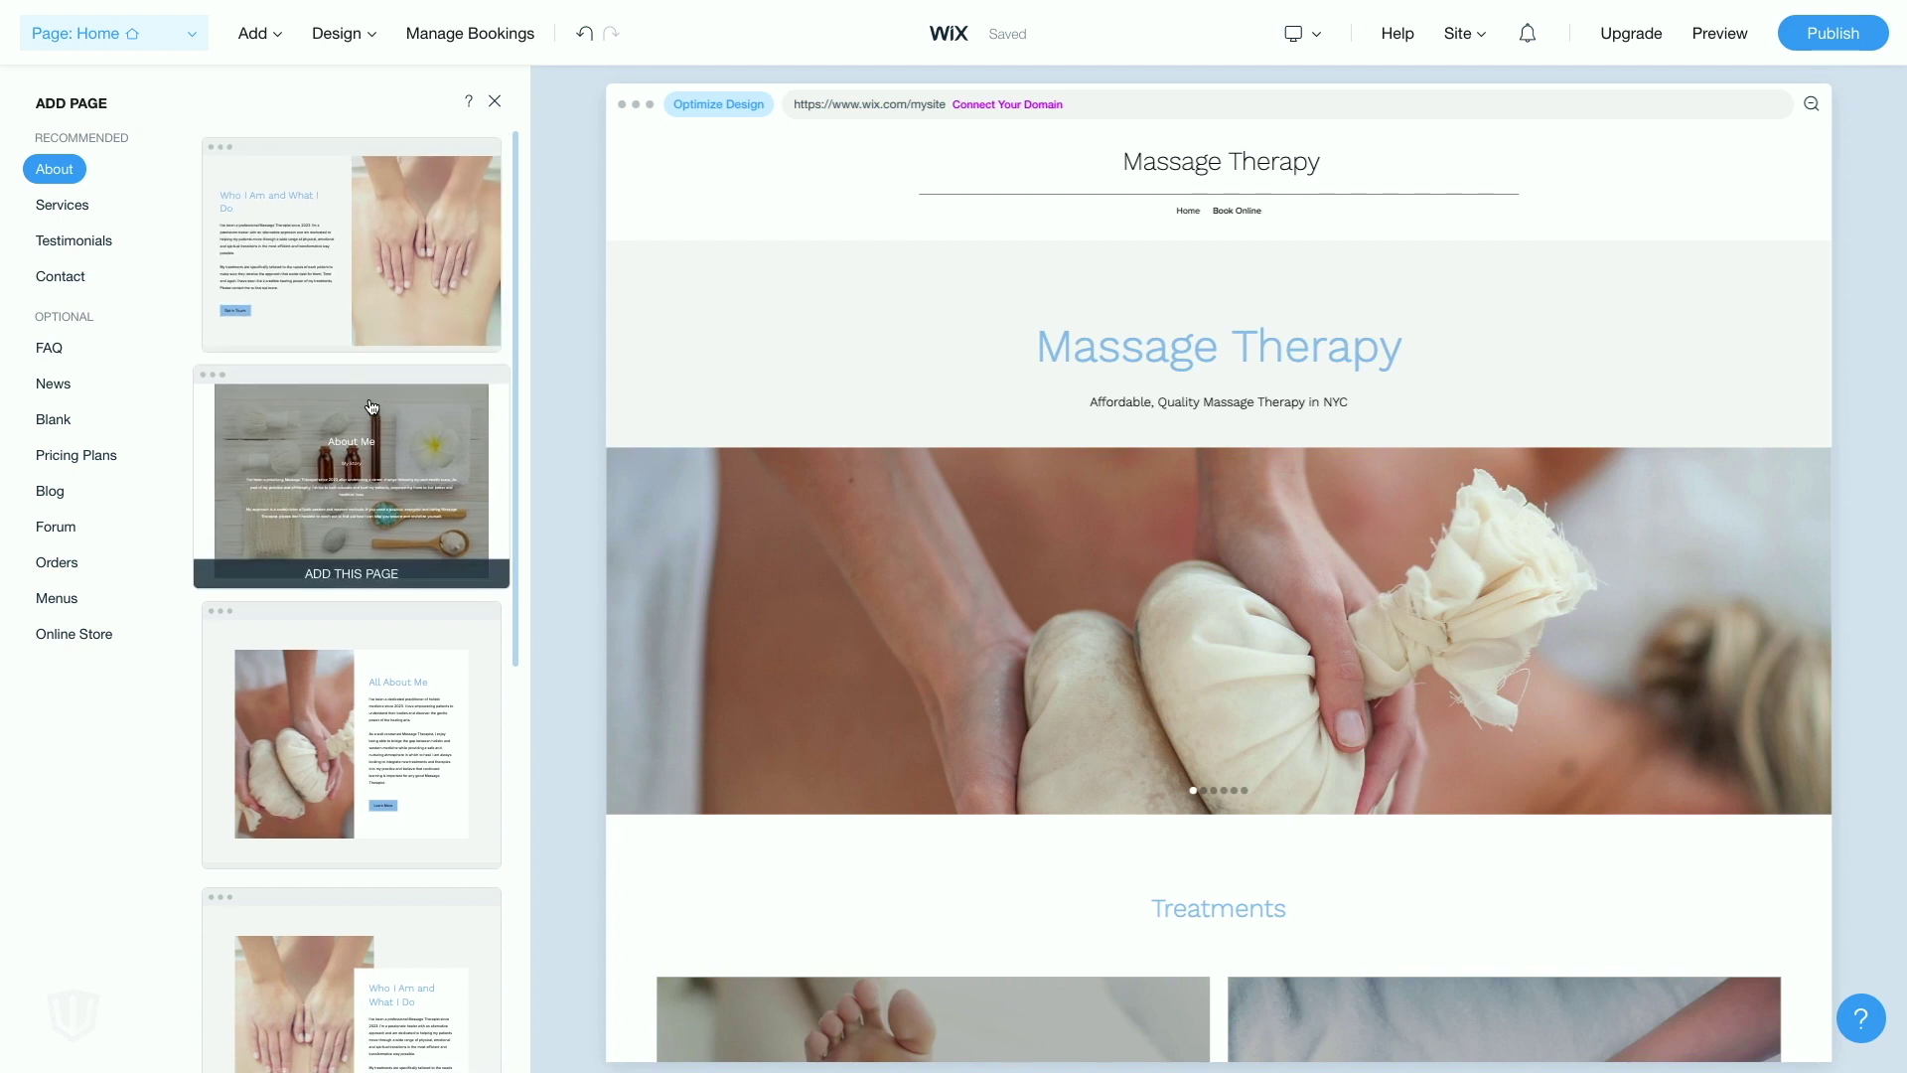
scroll(382, 392, "down", 5)
scroll(372, 407, "down", 2)
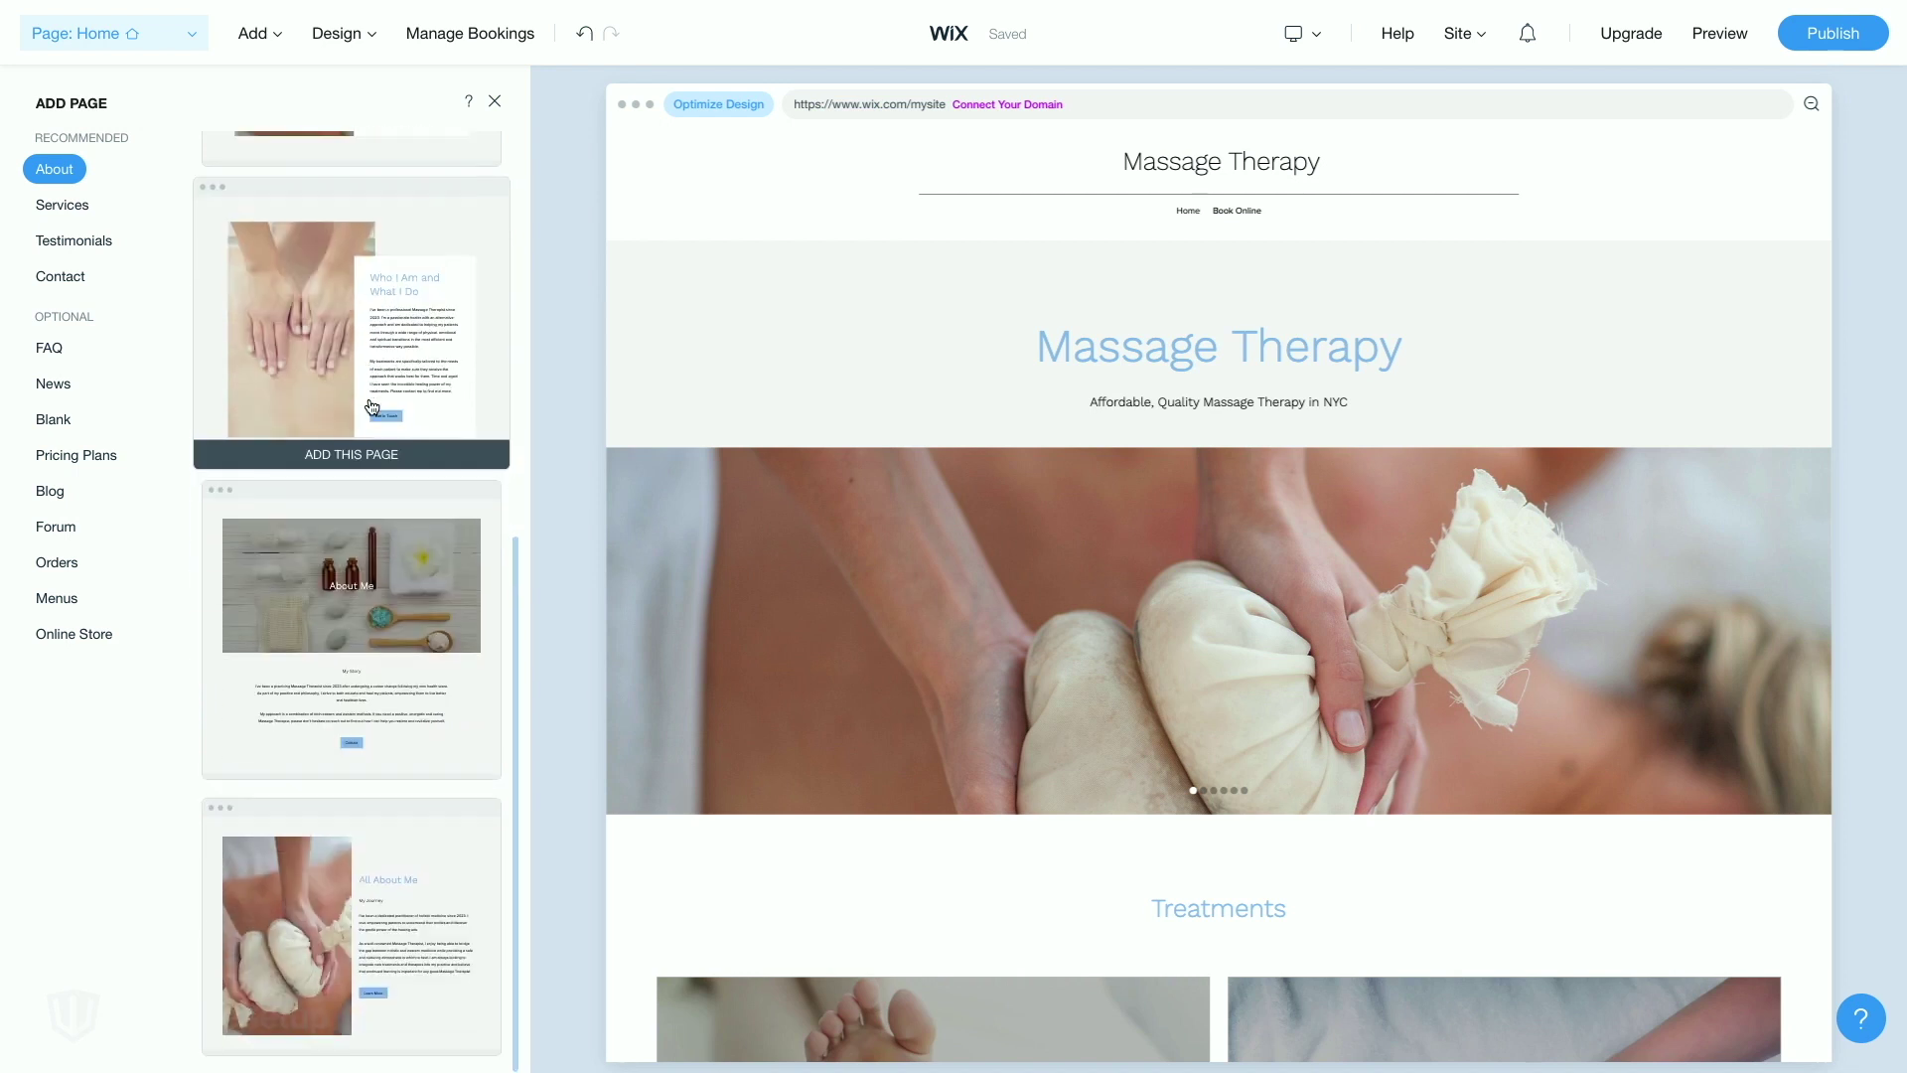
scroll(372, 406, "down", 6)
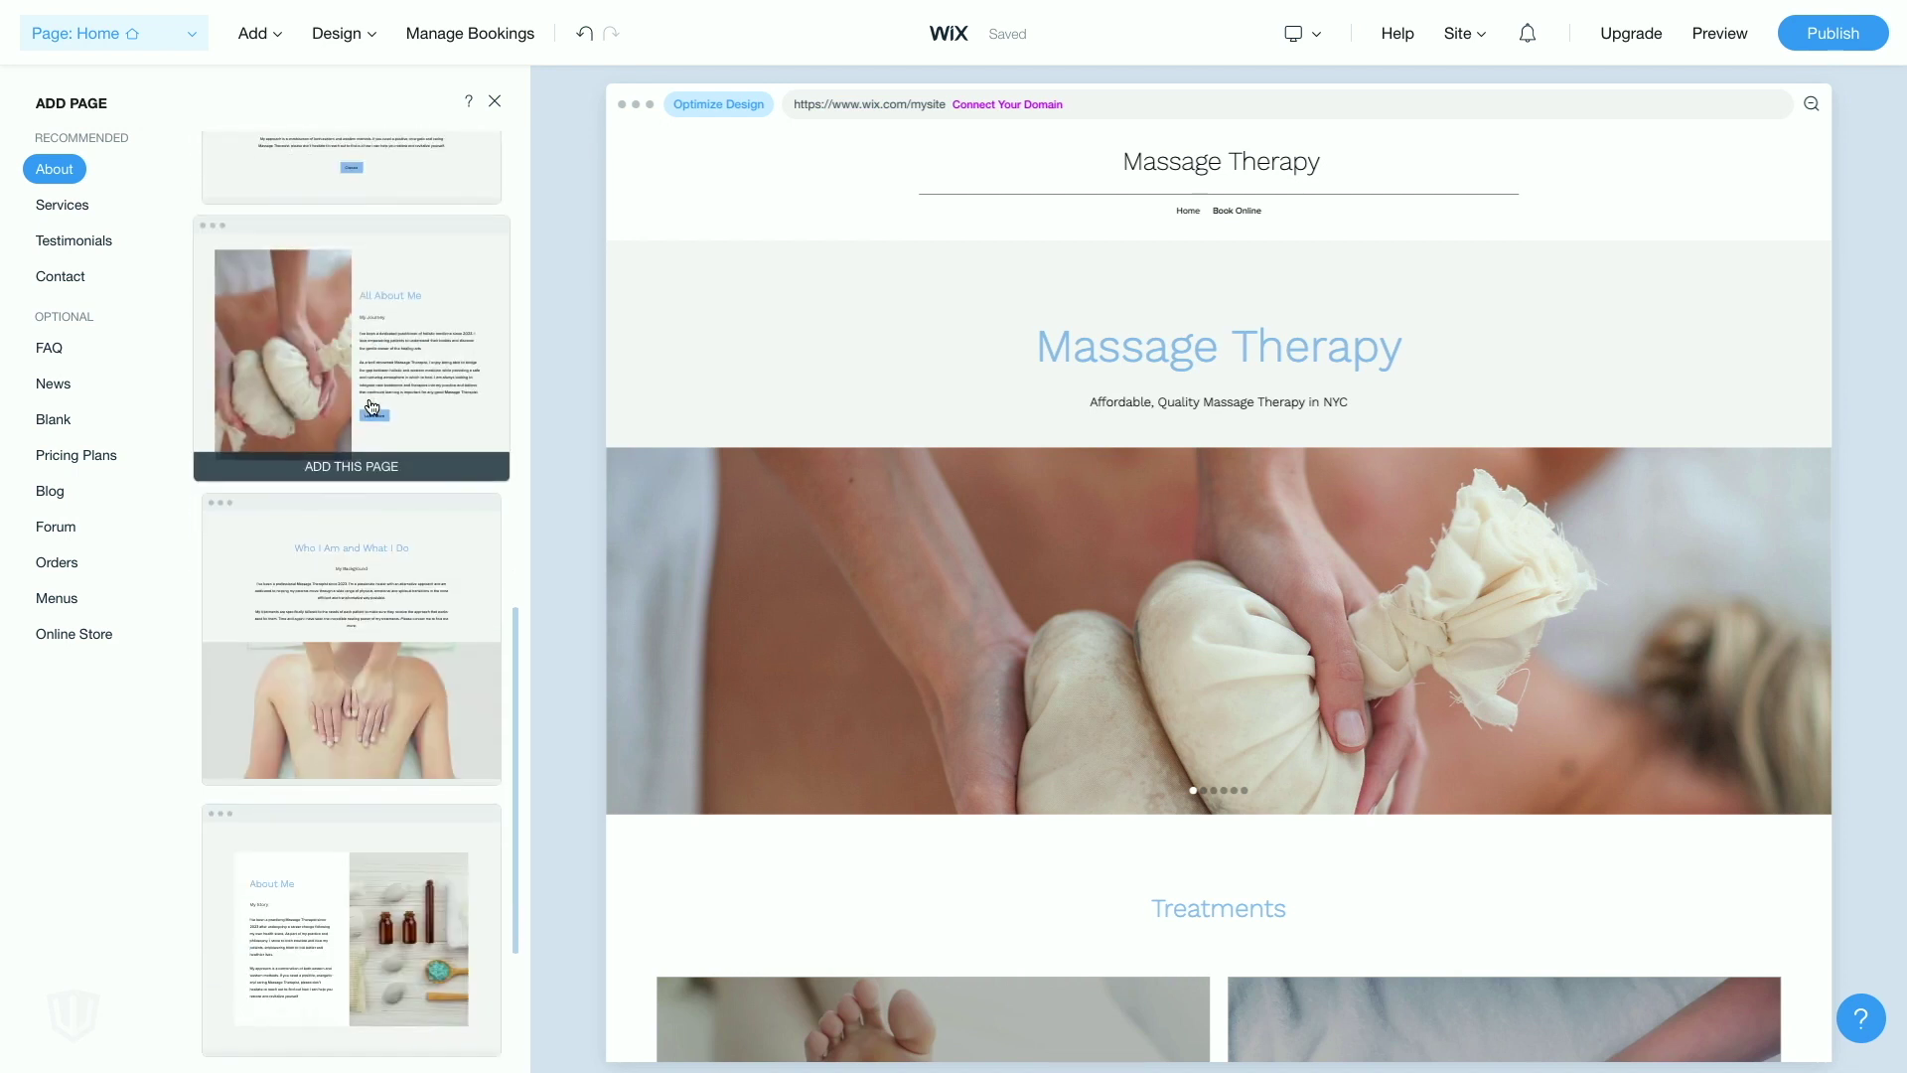
scroll(372, 407, "down", 3)
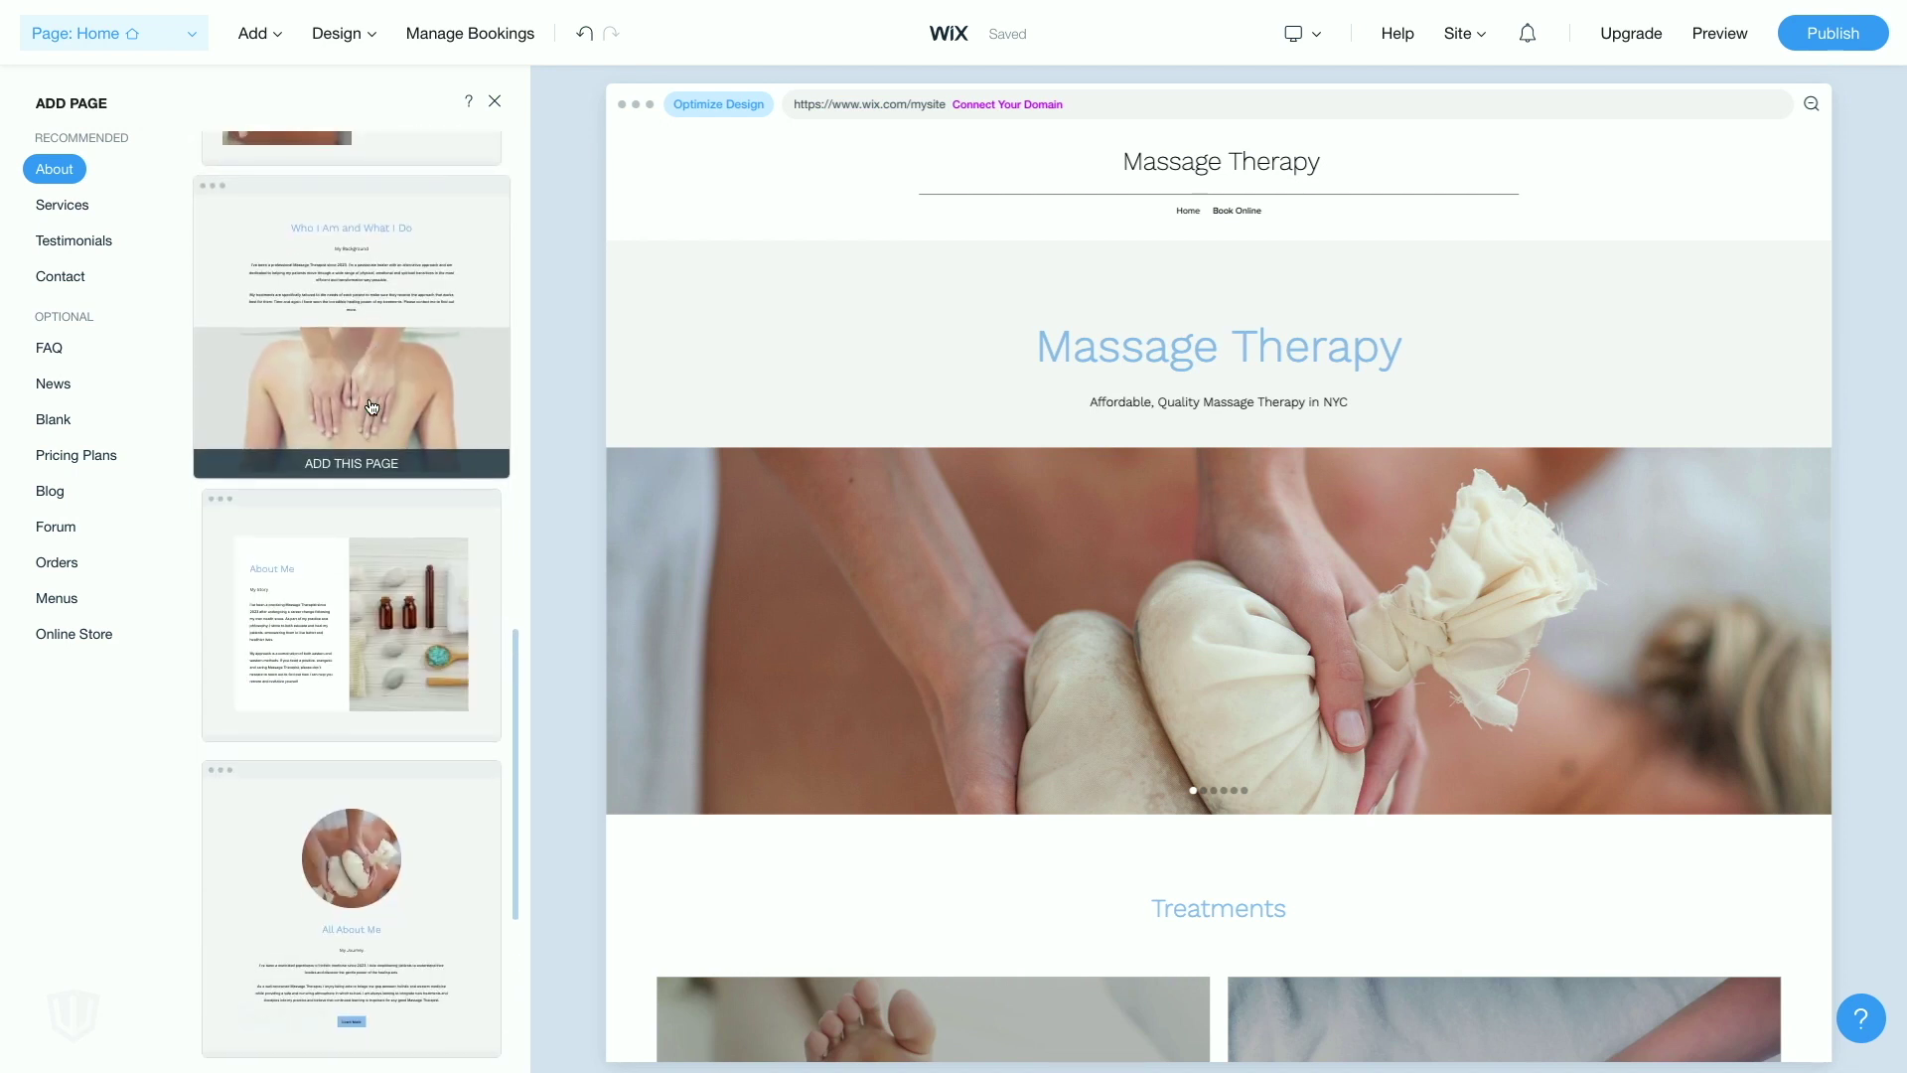
scroll(372, 406, "down", 3)
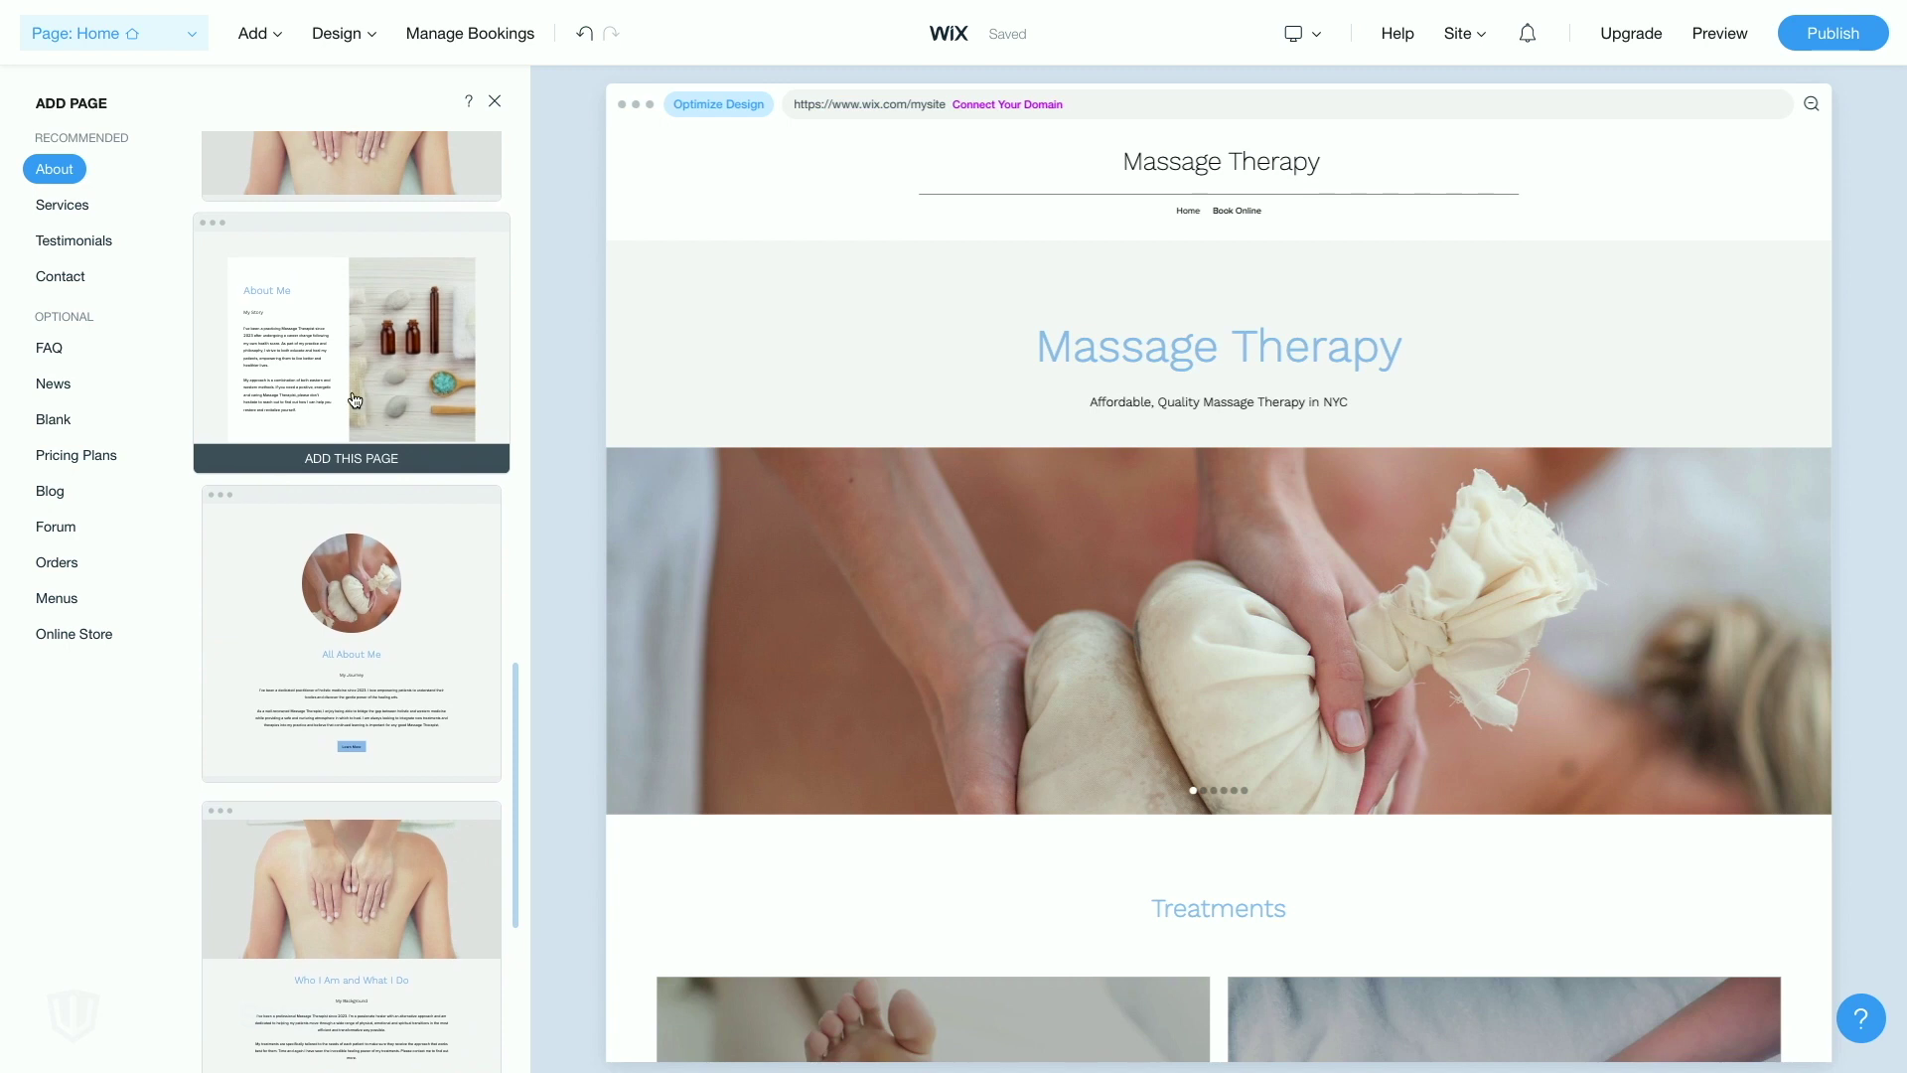
left_click(355, 399)
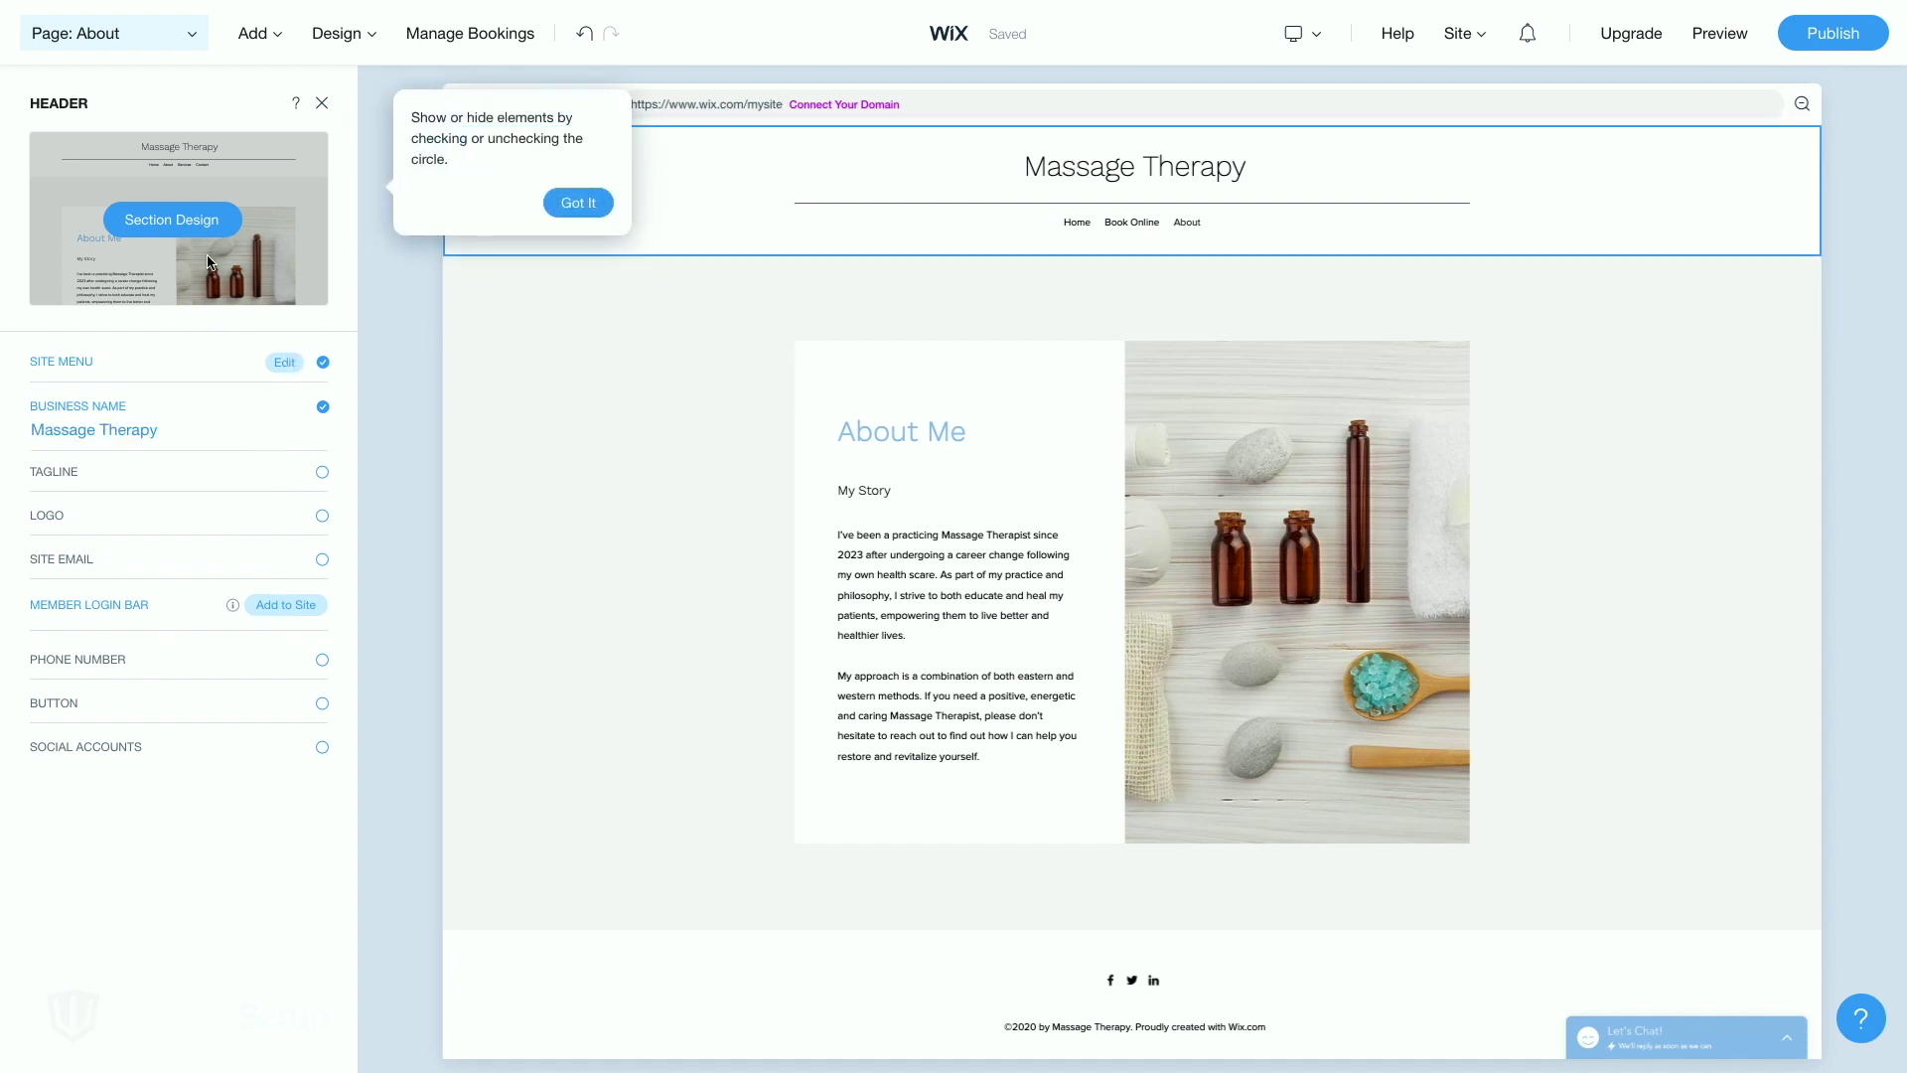
Place About before Book Online in the site menu and add an Instagram item linked to the web address instagram.com.
left_click(283, 362)
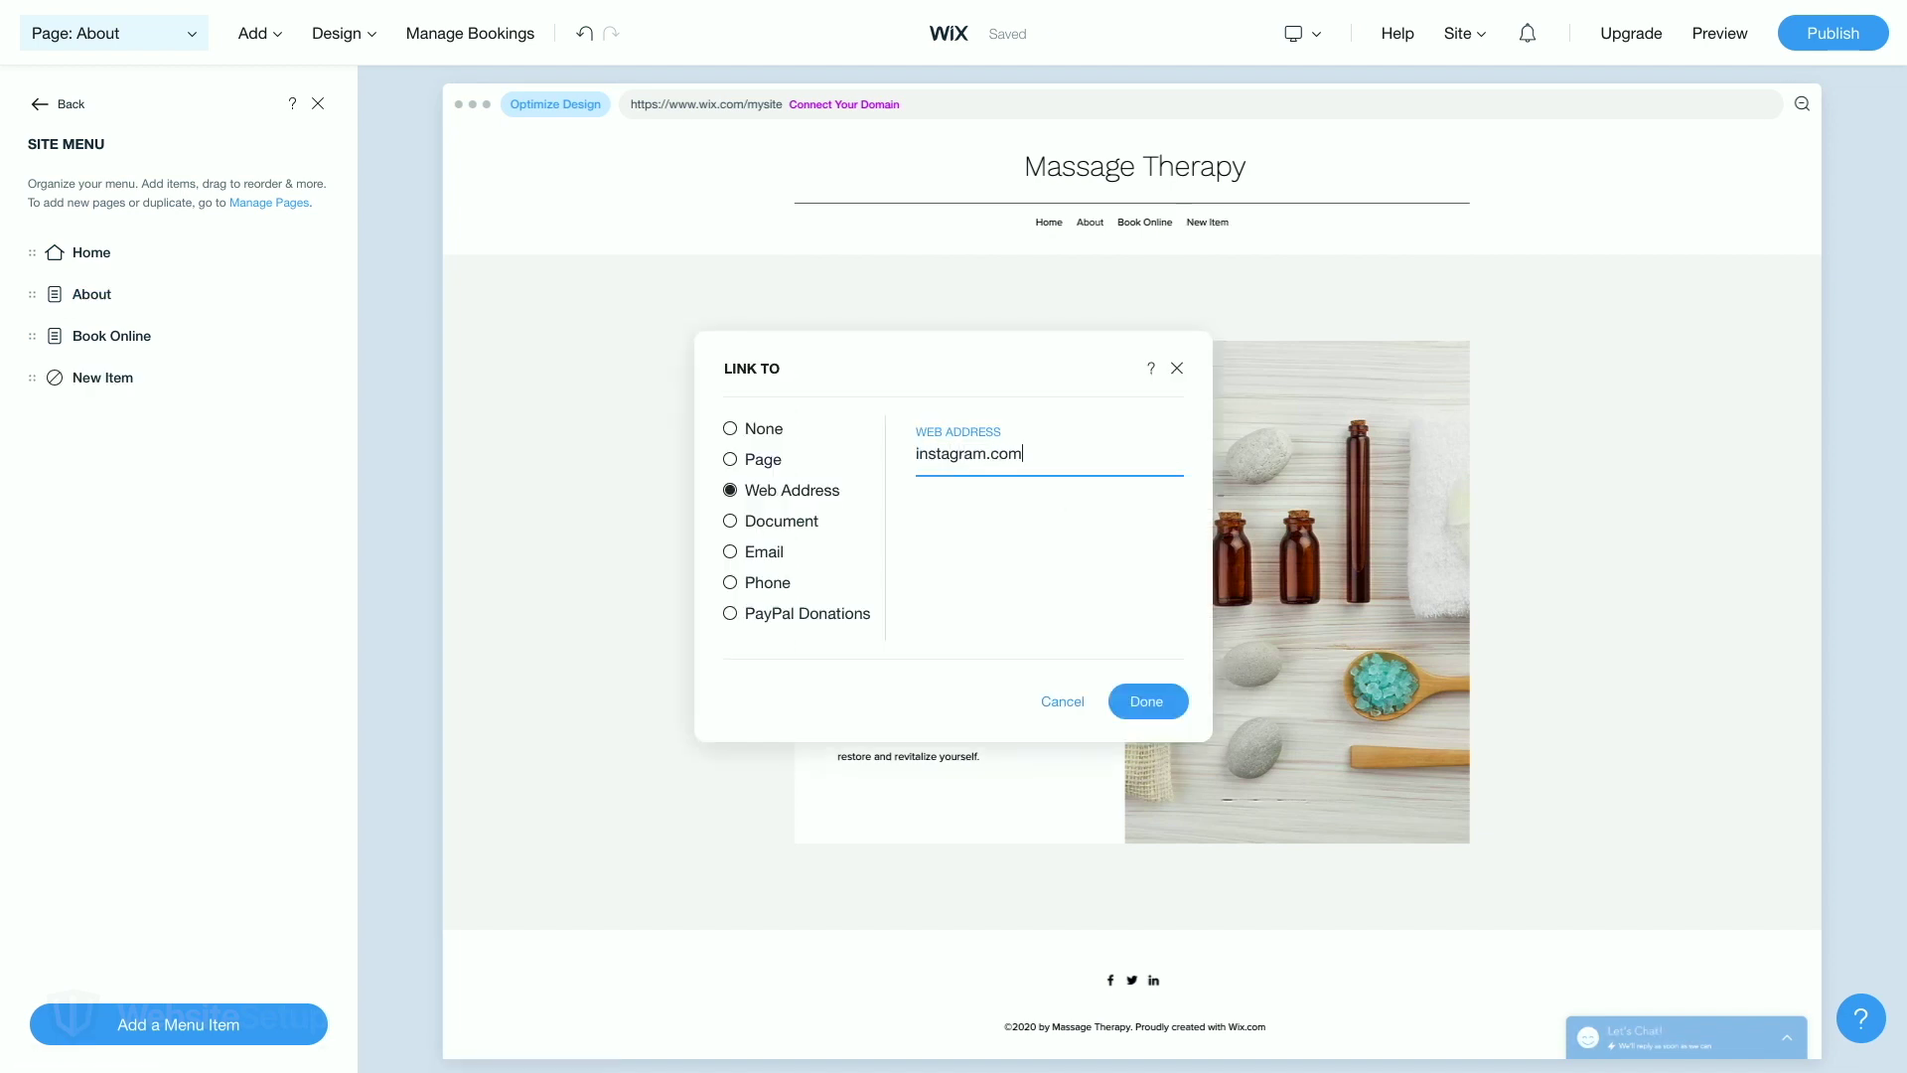
left_click(1148, 703)
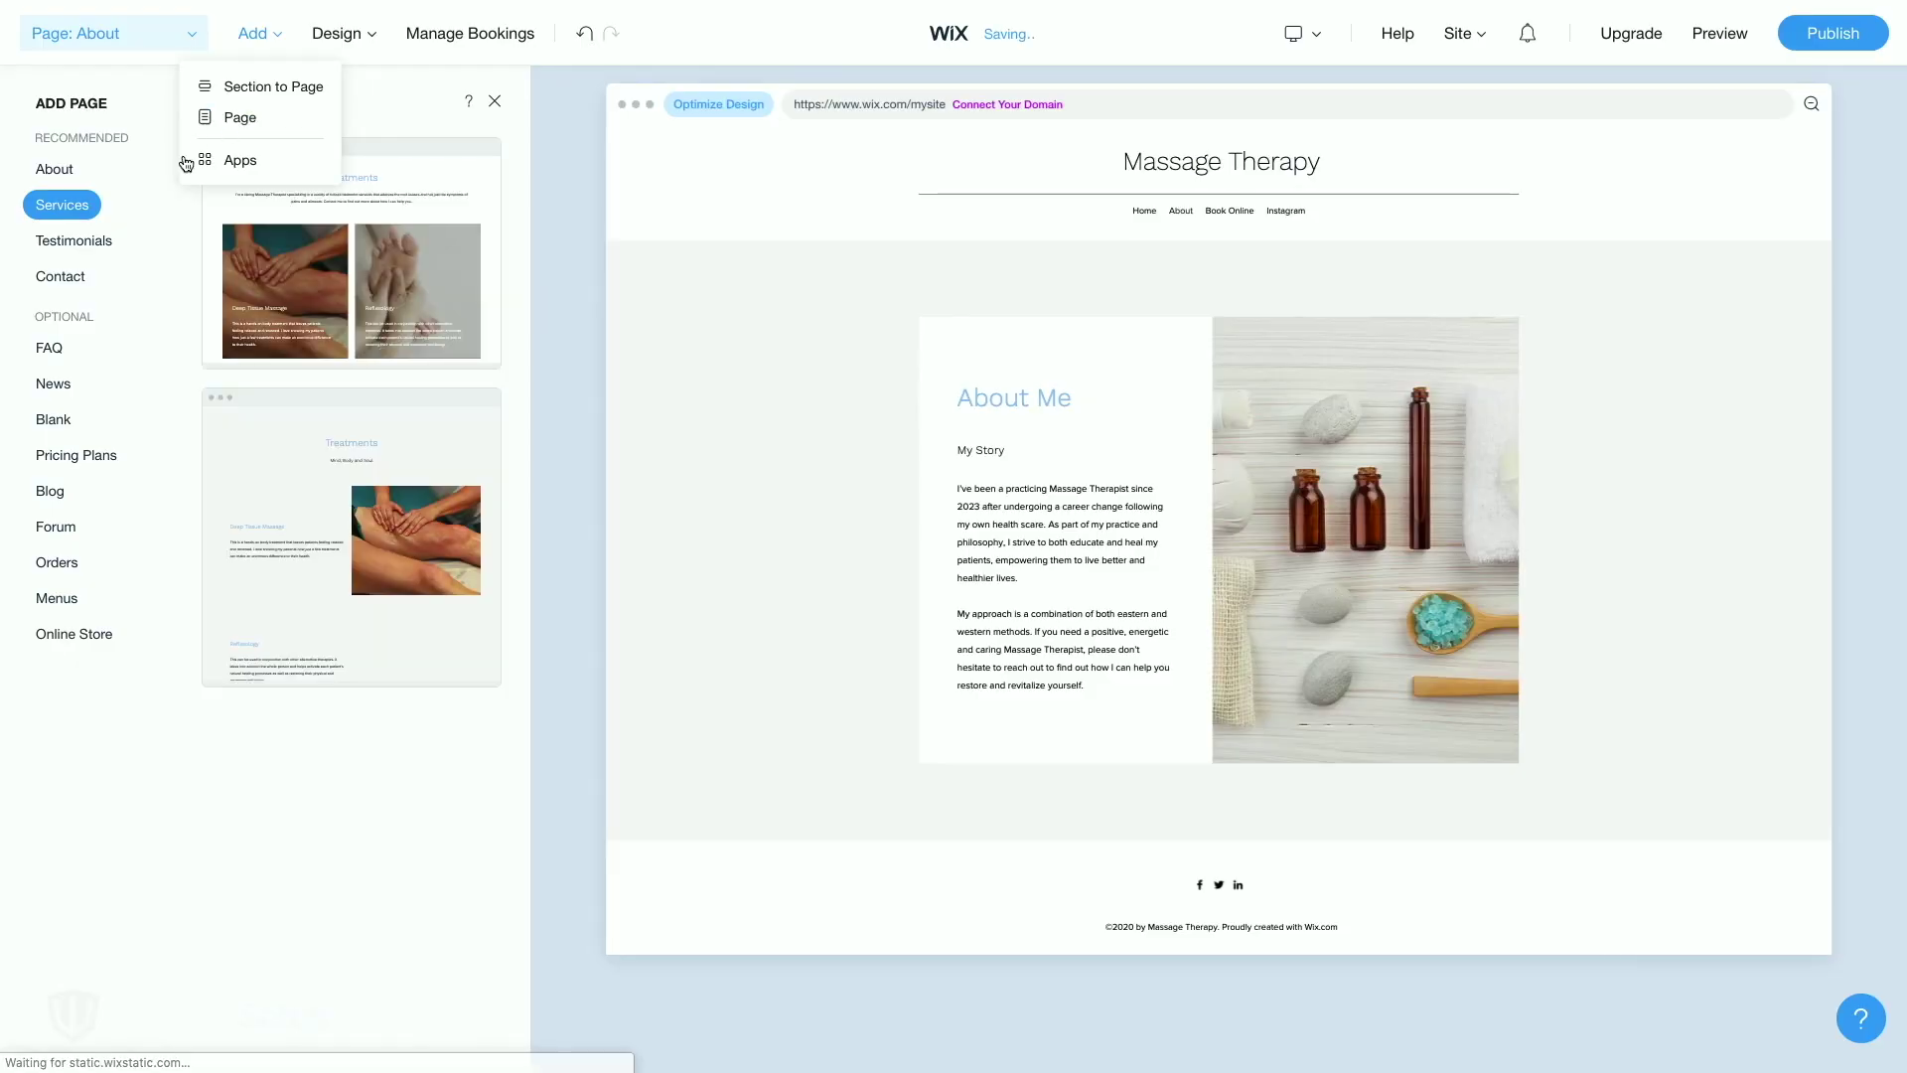
Add a Blog page with the three-column post card layout and open the blog's post management.
left_click(48, 493)
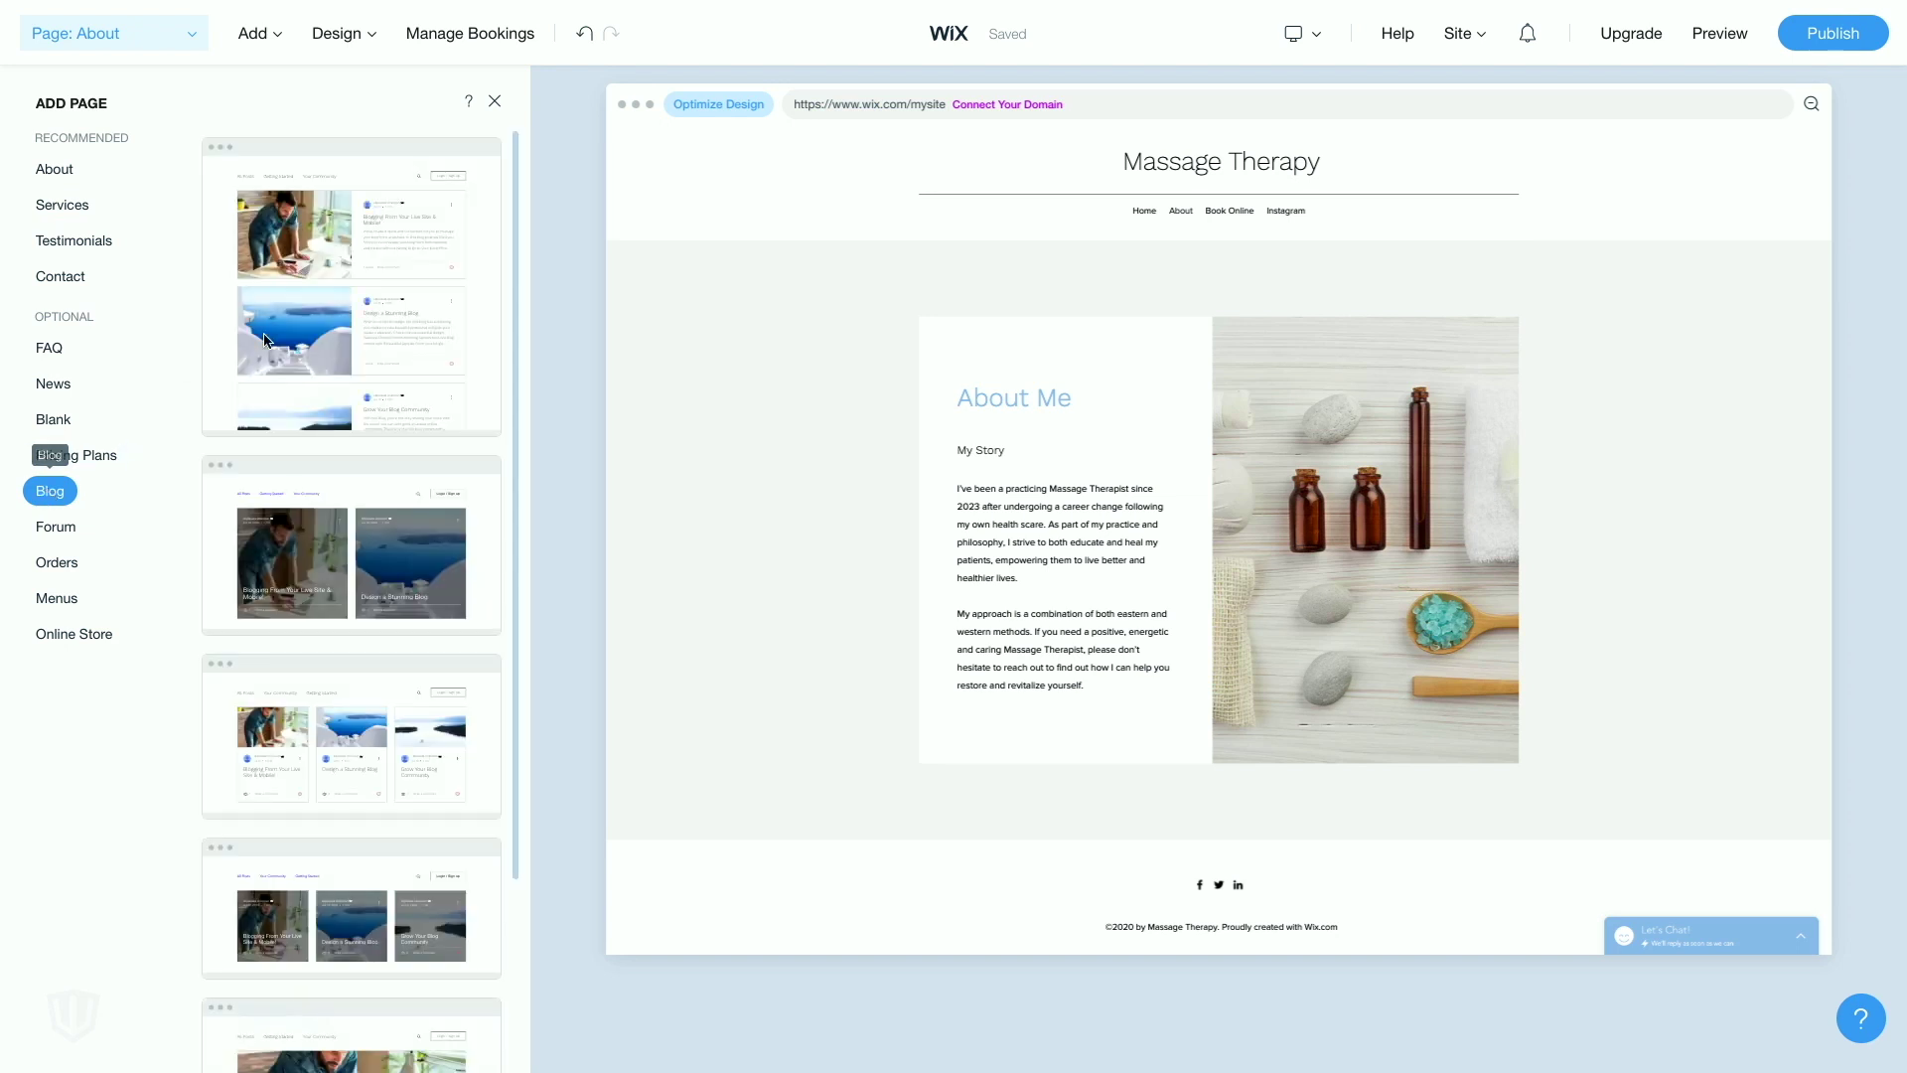
mouse_move(407, 319)
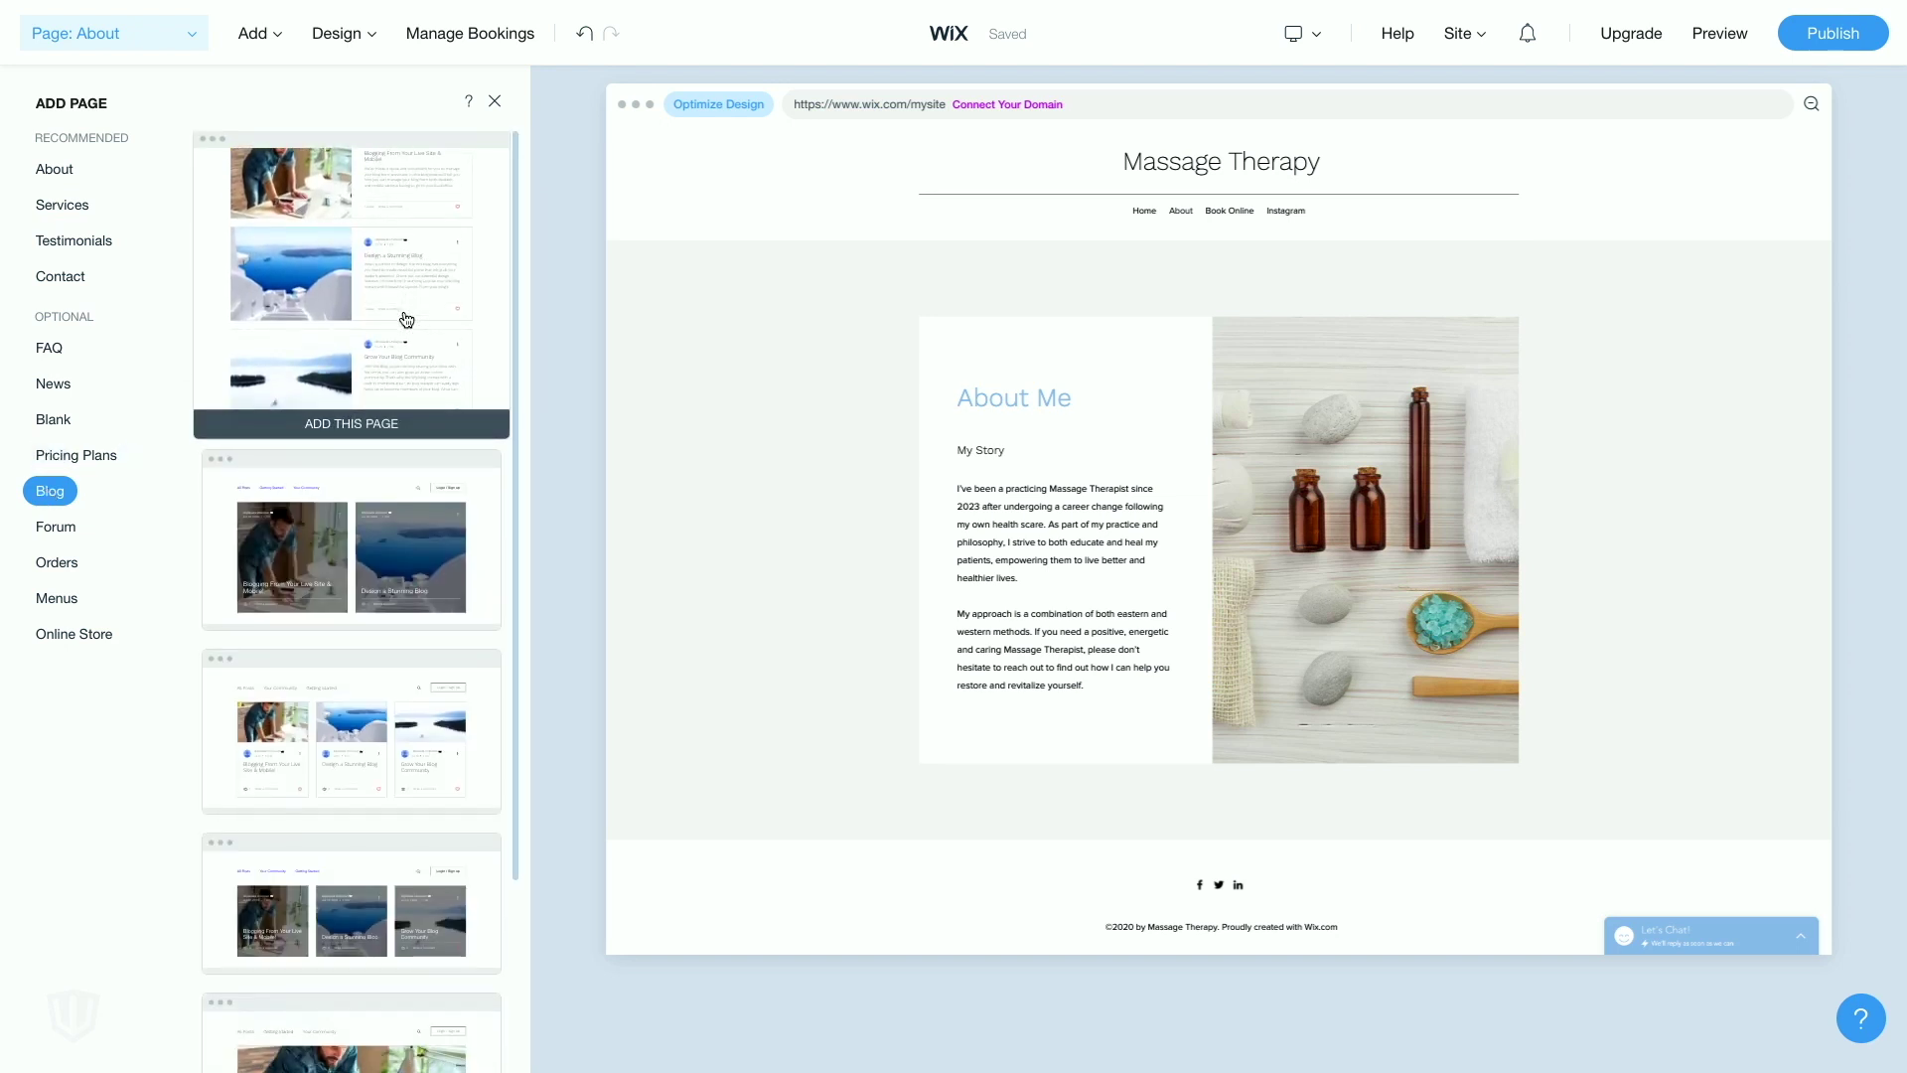
scroll(407, 319, "down", 2)
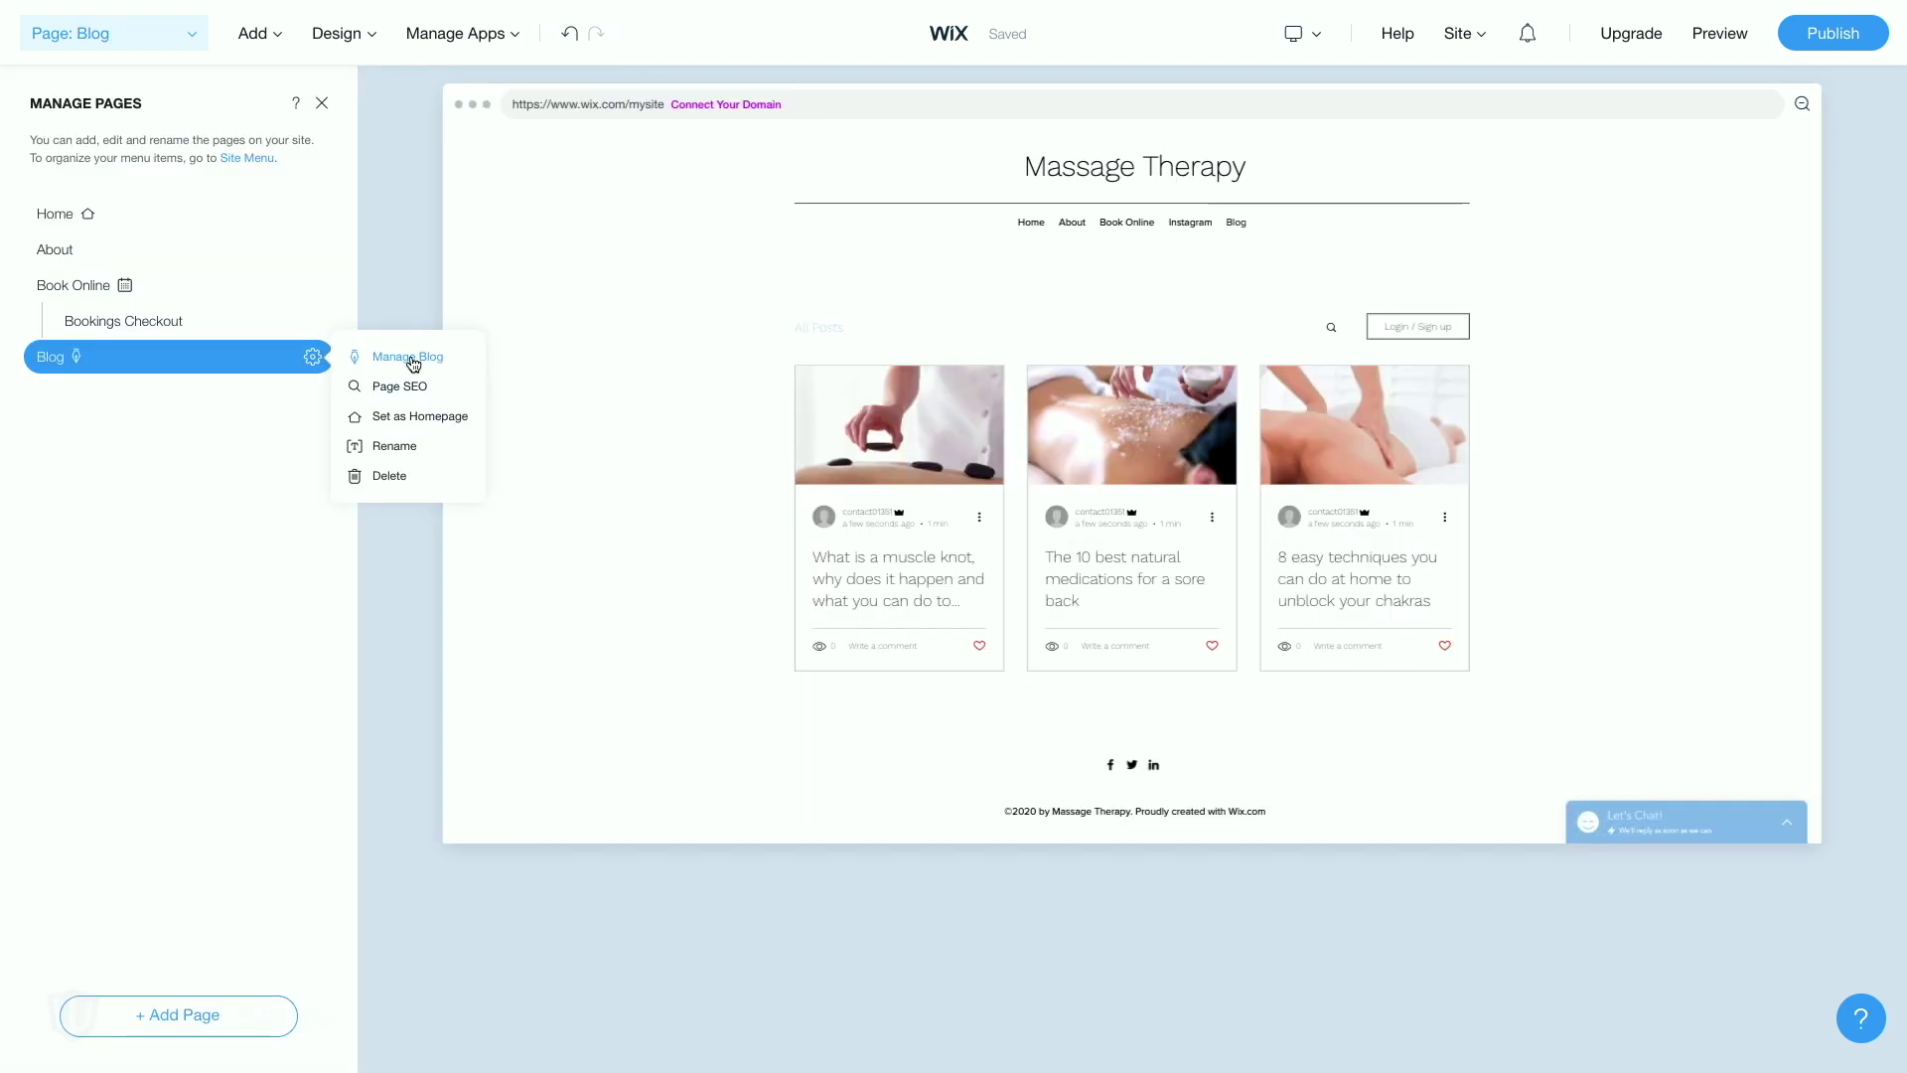
left_click(411, 359)
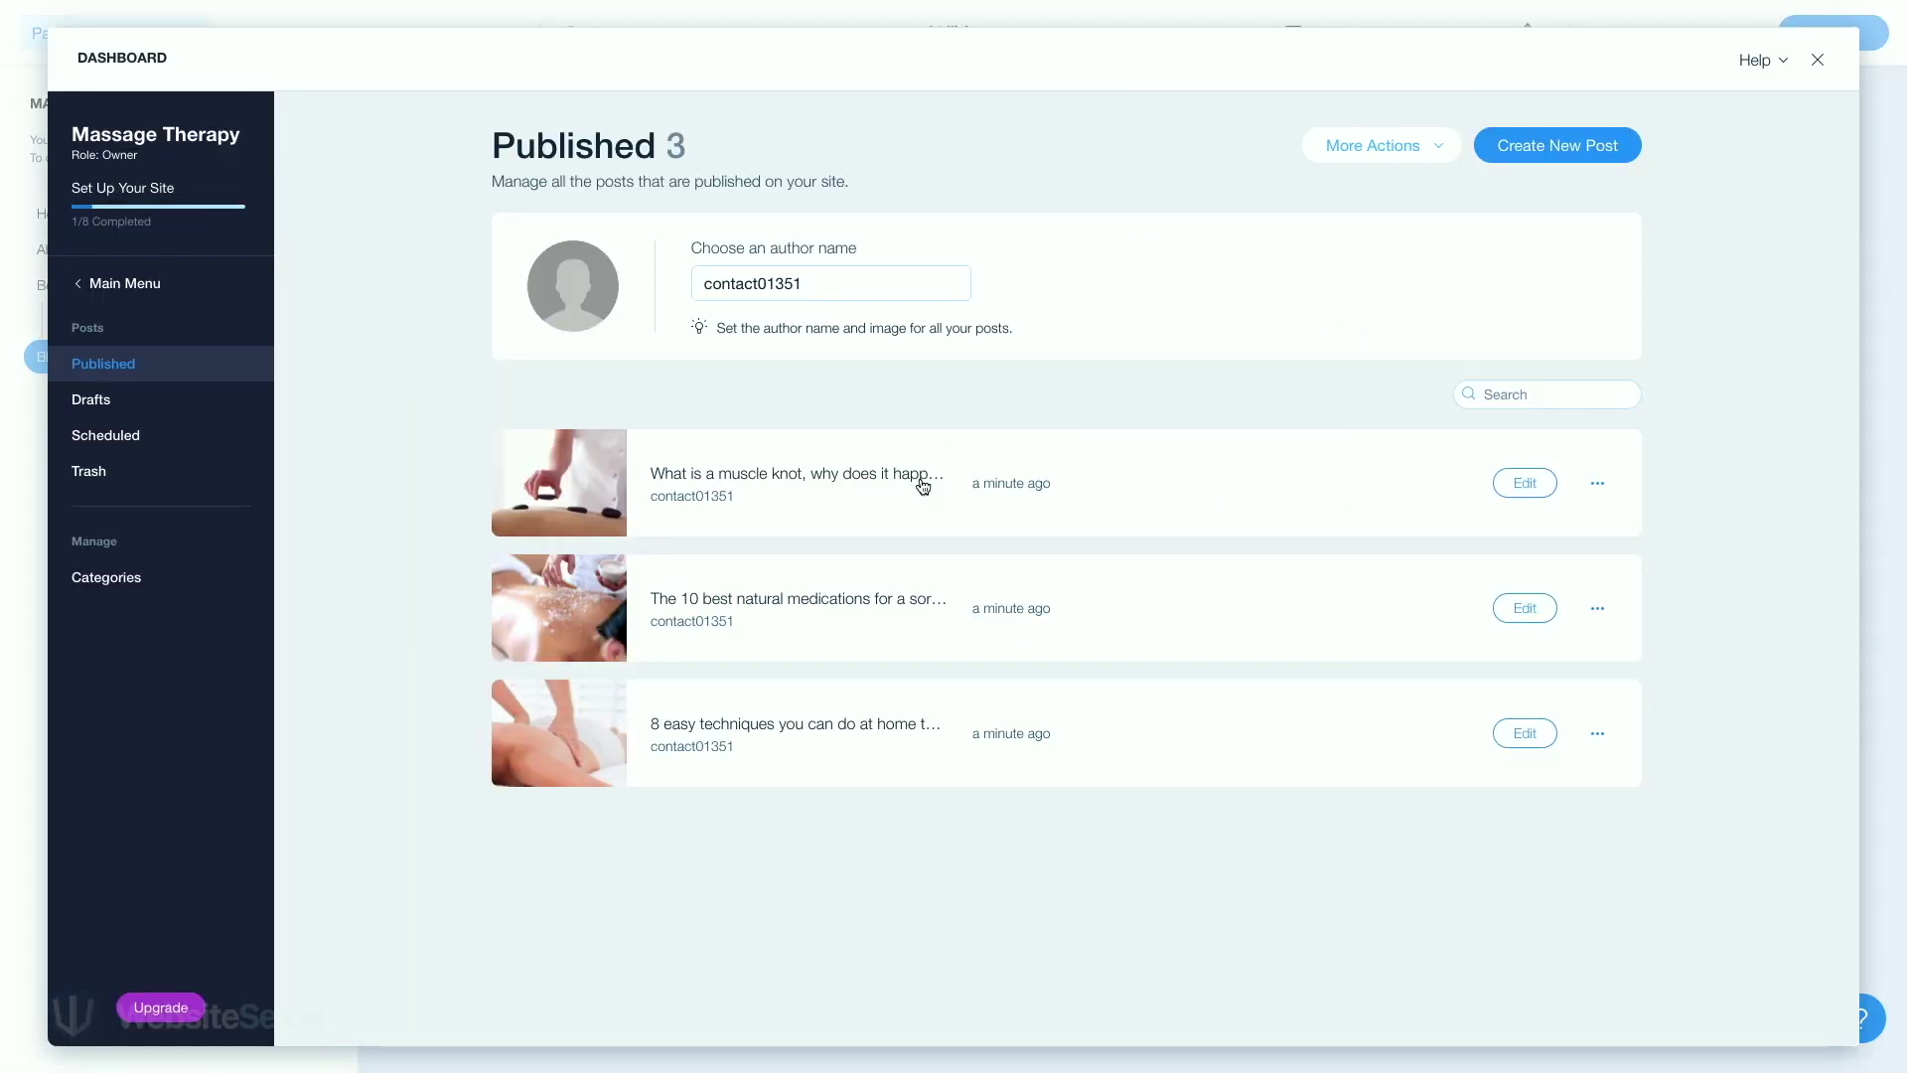